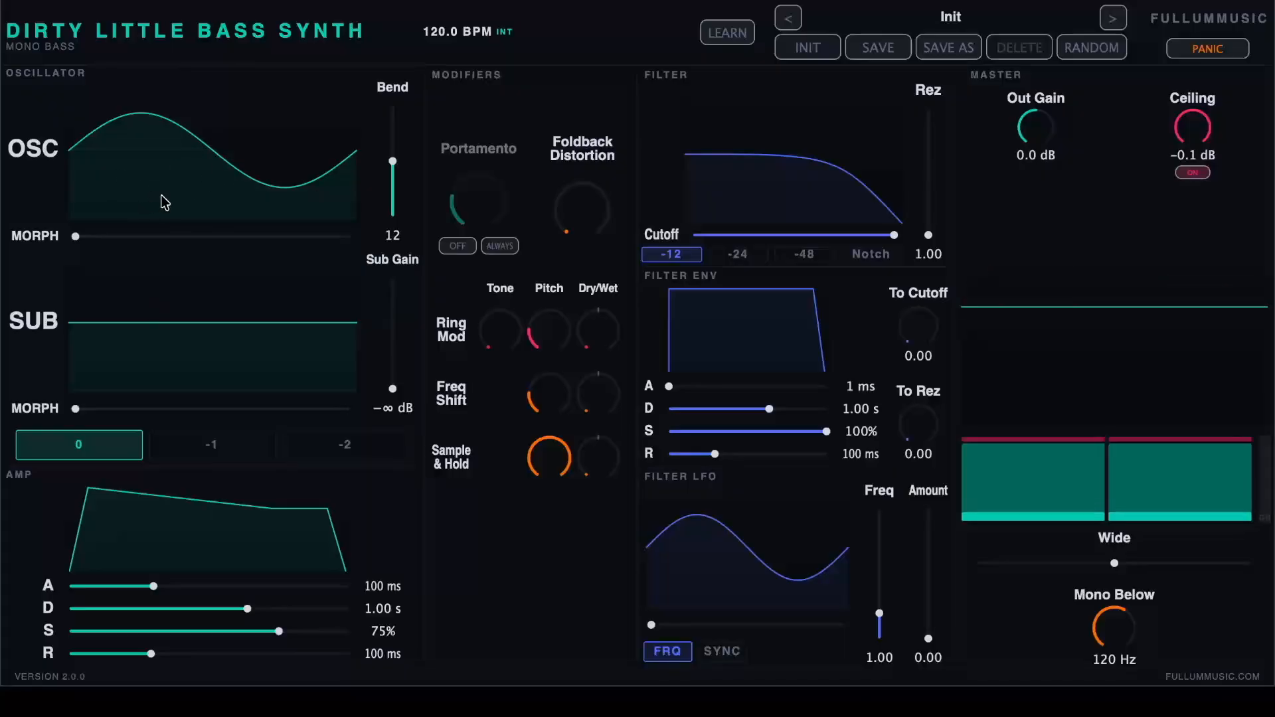
- Try the main oscillator's morph across its full range and a bend of 2, returning both to their defaults
{"action": "left_click_drag", "start_coordinate": [88, 236], "coordinate": [214, 251]}
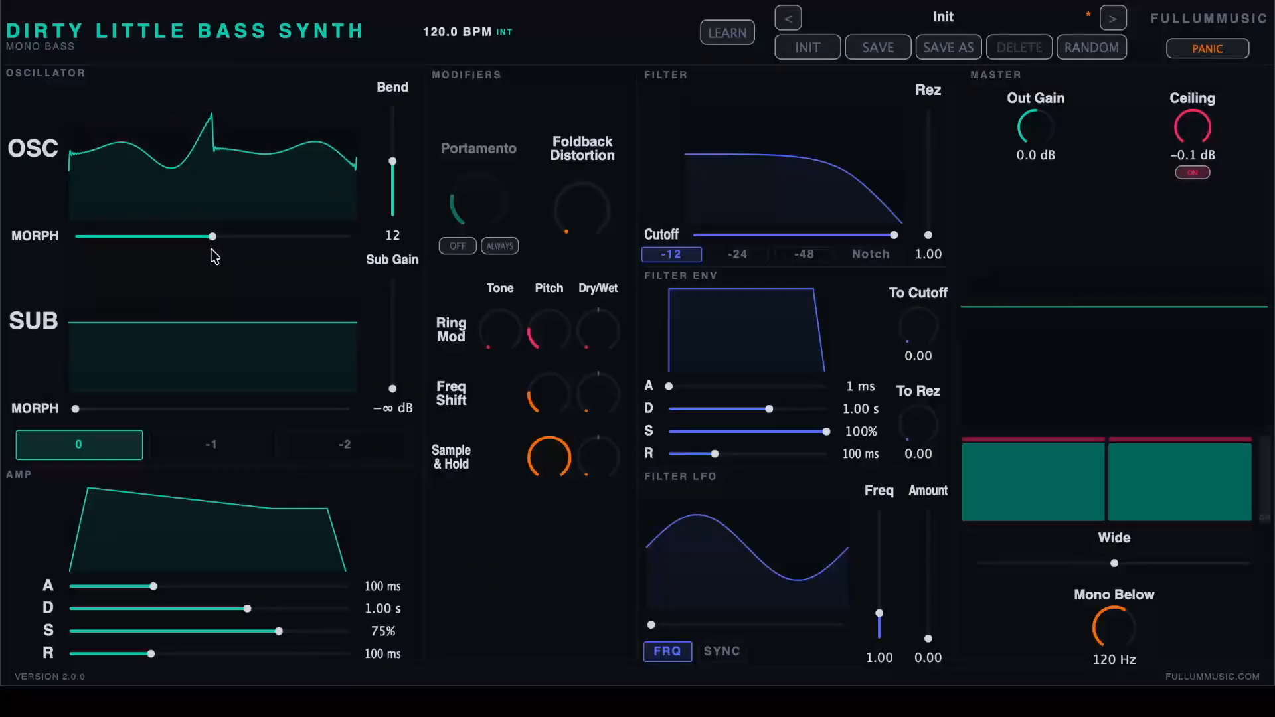
{"action": "left_click_drag", "start_coordinate": [216, 244], "coordinate": [365, 254]}
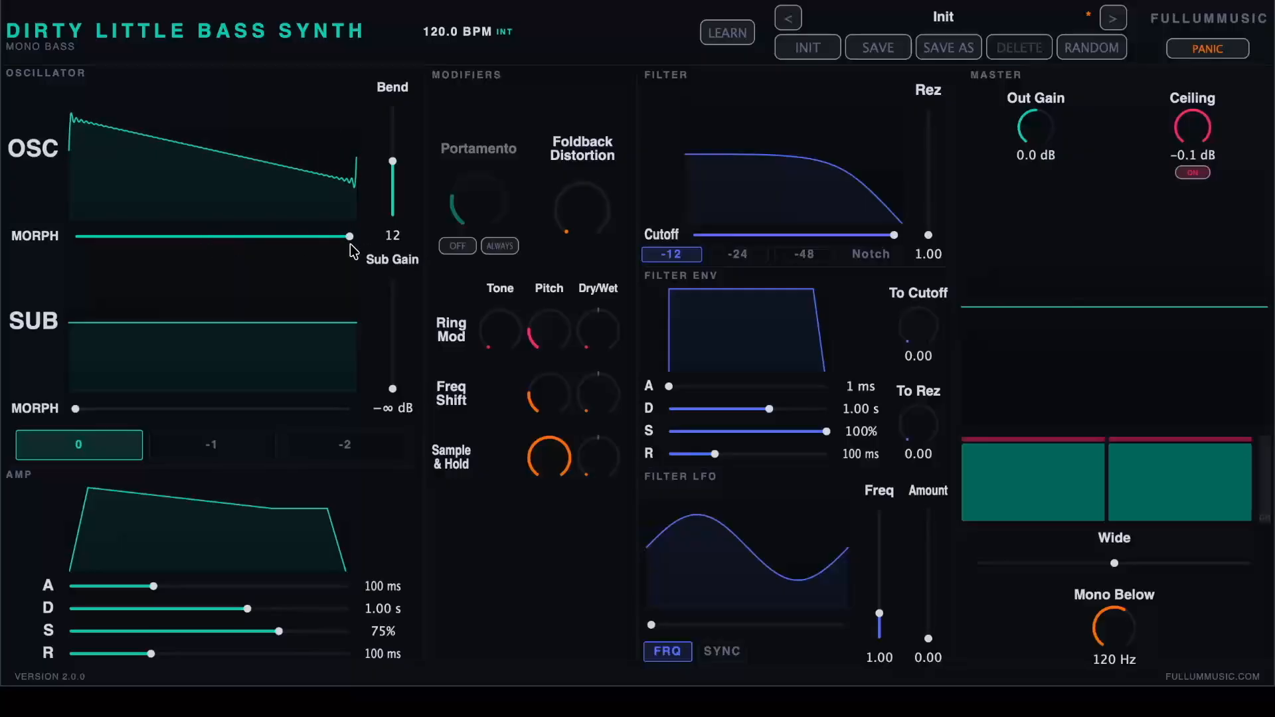
{"action": "double_click", "coordinate": [350, 241]}
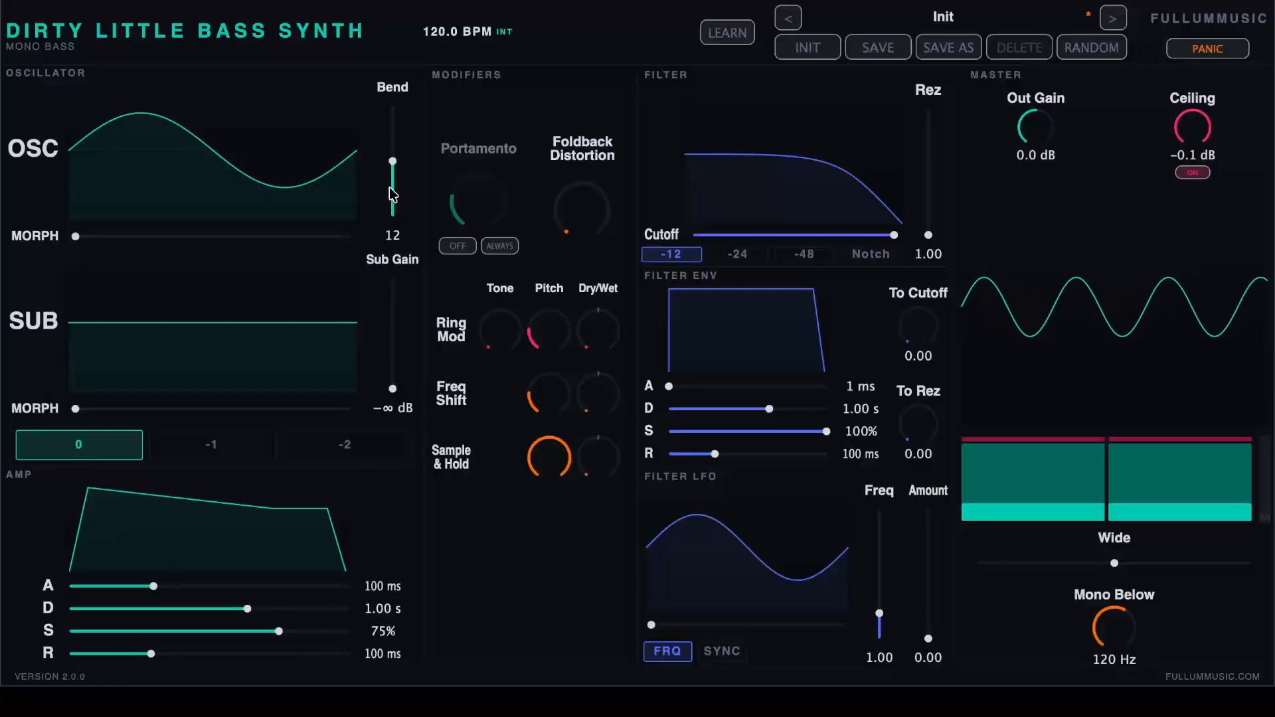
{"action": "left_click_drag", "start_coordinate": [389, 187], "coordinate": [389, 206]}
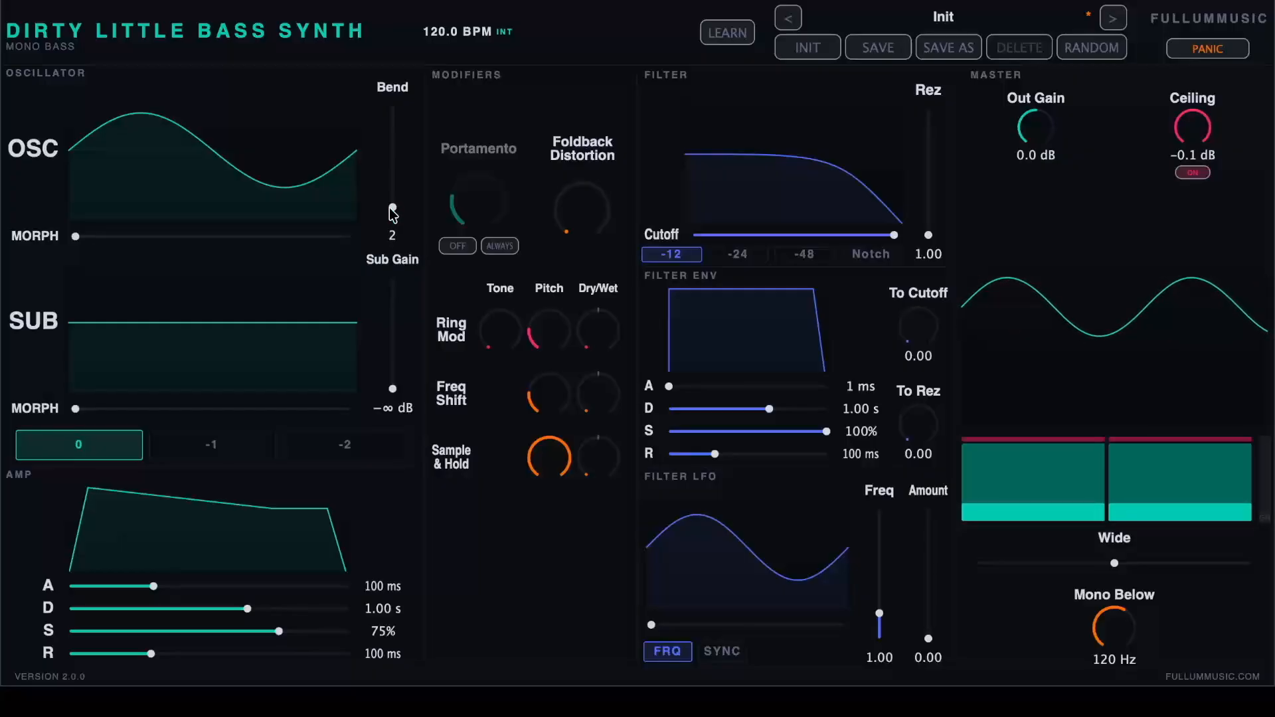
{"action": "double_click", "coordinate": [393, 209]}
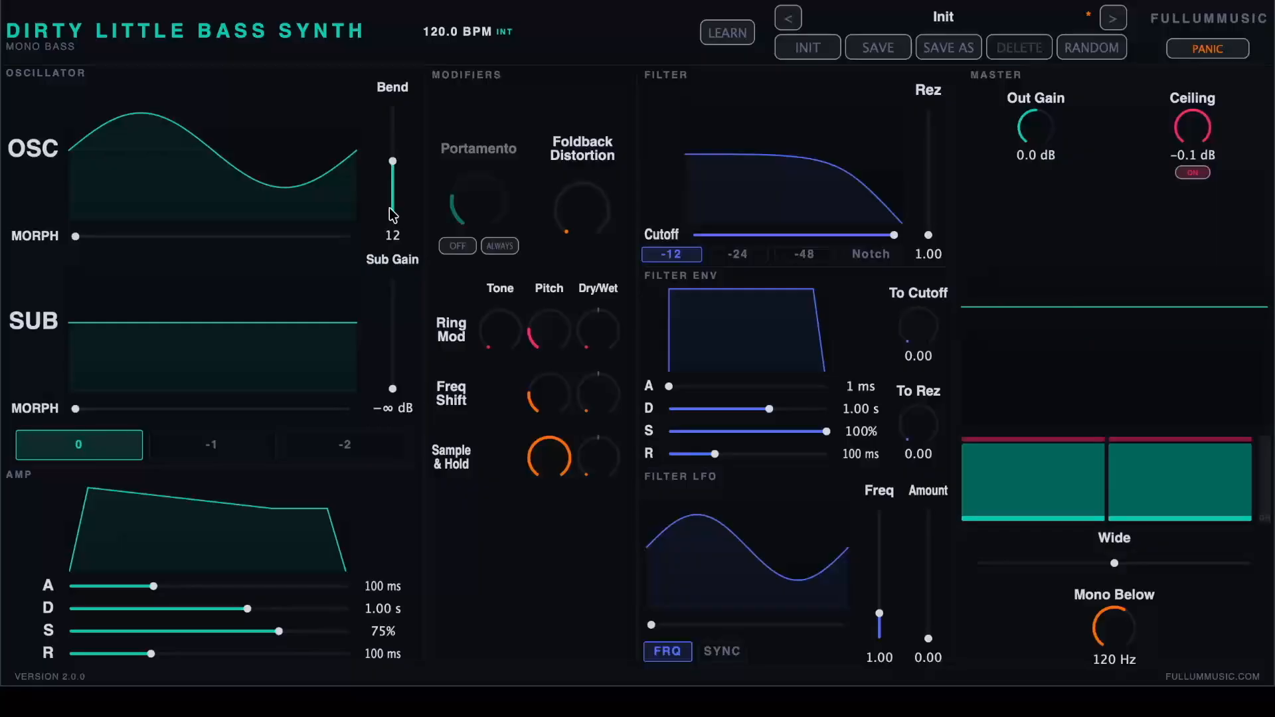
- Raise the sub oscillator's gain to 0.0 dB, try its morph and octave options, and set its octave to -1
{"action": "left_click_drag", "start_coordinate": [392, 389], "coordinate": [408, 244]}
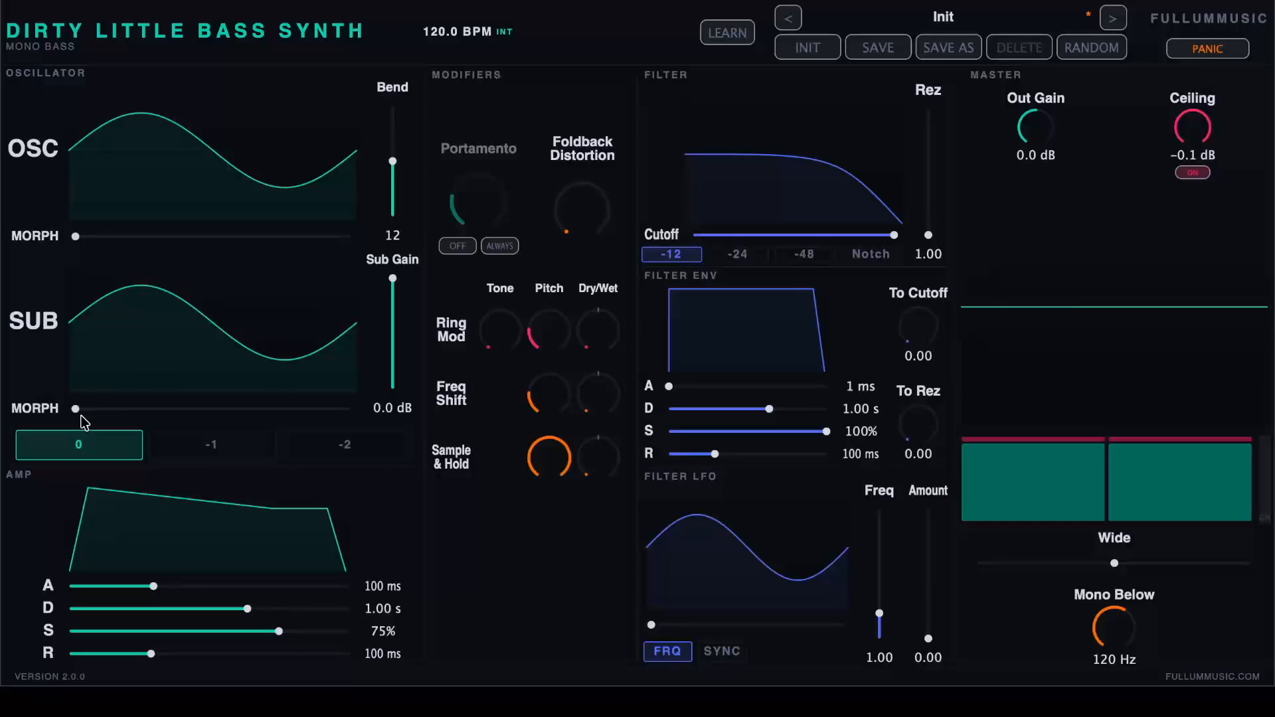
{"action": "left_click_drag", "start_coordinate": [78, 417], "coordinate": [53, 388]}
{"action": "left_click", "coordinate": [186, 459]}
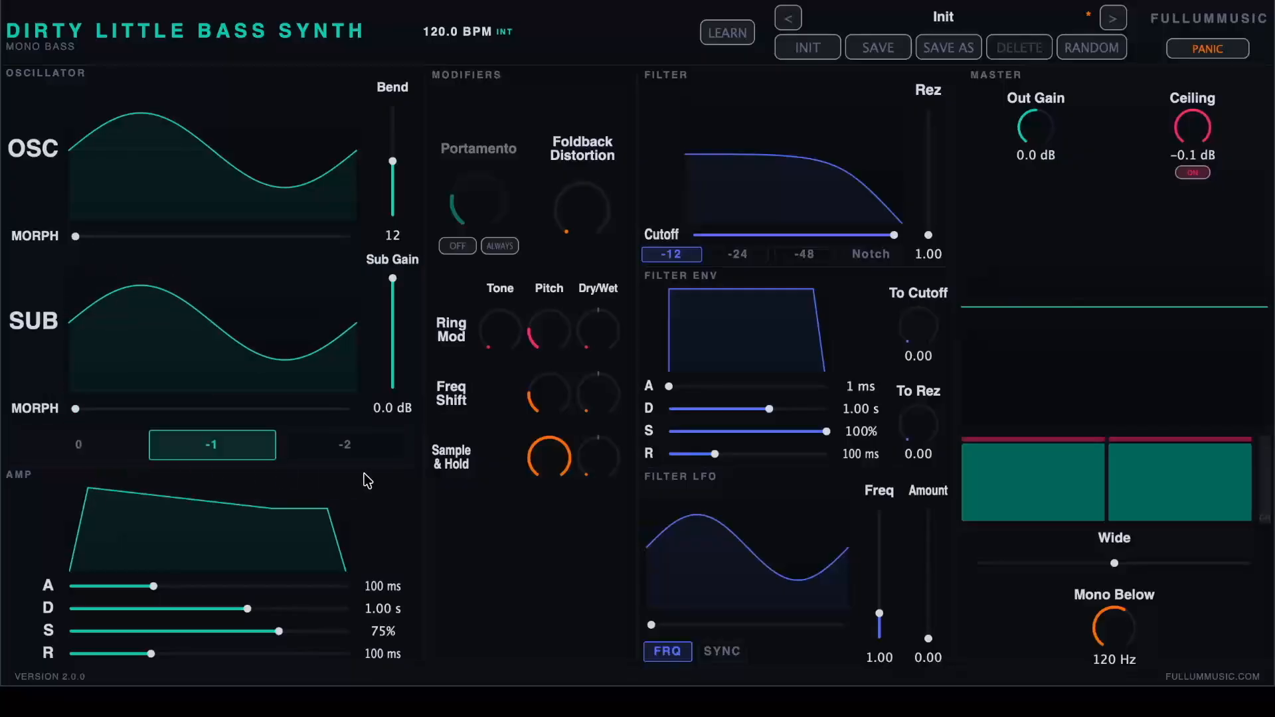
{"action": "left_click", "coordinate": [353, 450]}
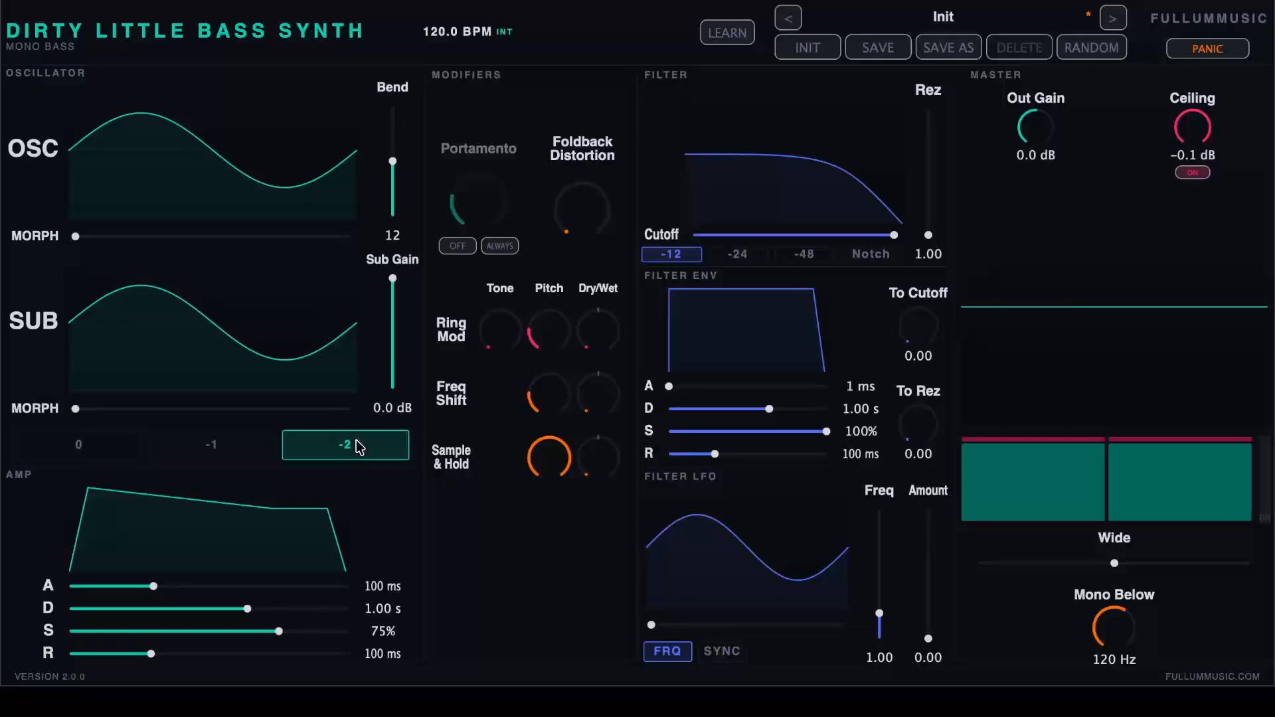
{"action": "left_click", "coordinate": [93, 445]}
{"action": "left_click", "coordinate": [224, 457]}
- Shape the amp envelope with 9 ms attack, 27 ms decay, 59% sustain and 90 ms release
{"action": "left_click_drag", "start_coordinate": [136, 585], "coordinate": [126, 611]}
{"action": "left_click_drag", "start_coordinate": [248, 627], "coordinate": [147, 654]}
{"action": "left_click_drag", "start_coordinate": [211, 631], "coordinate": [233, 632]}
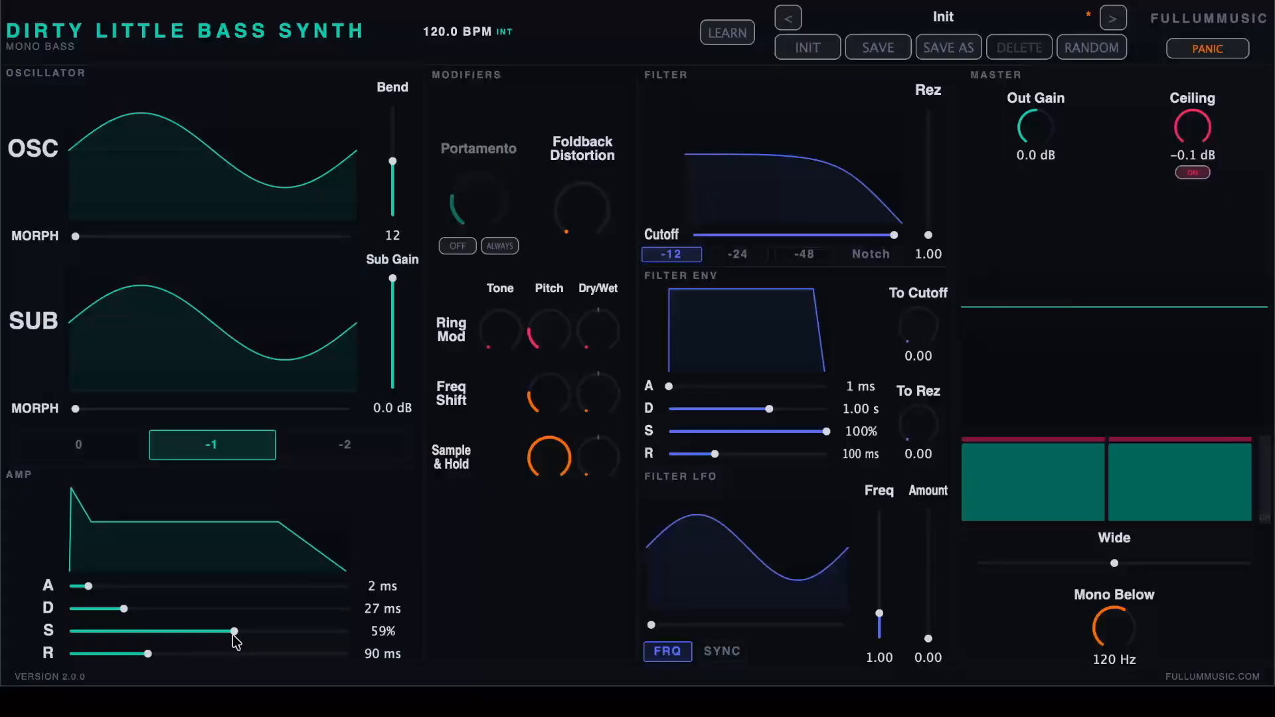
{"action": "left_click_drag", "start_coordinate": [88, 587], "coordinate": [106, 587]}
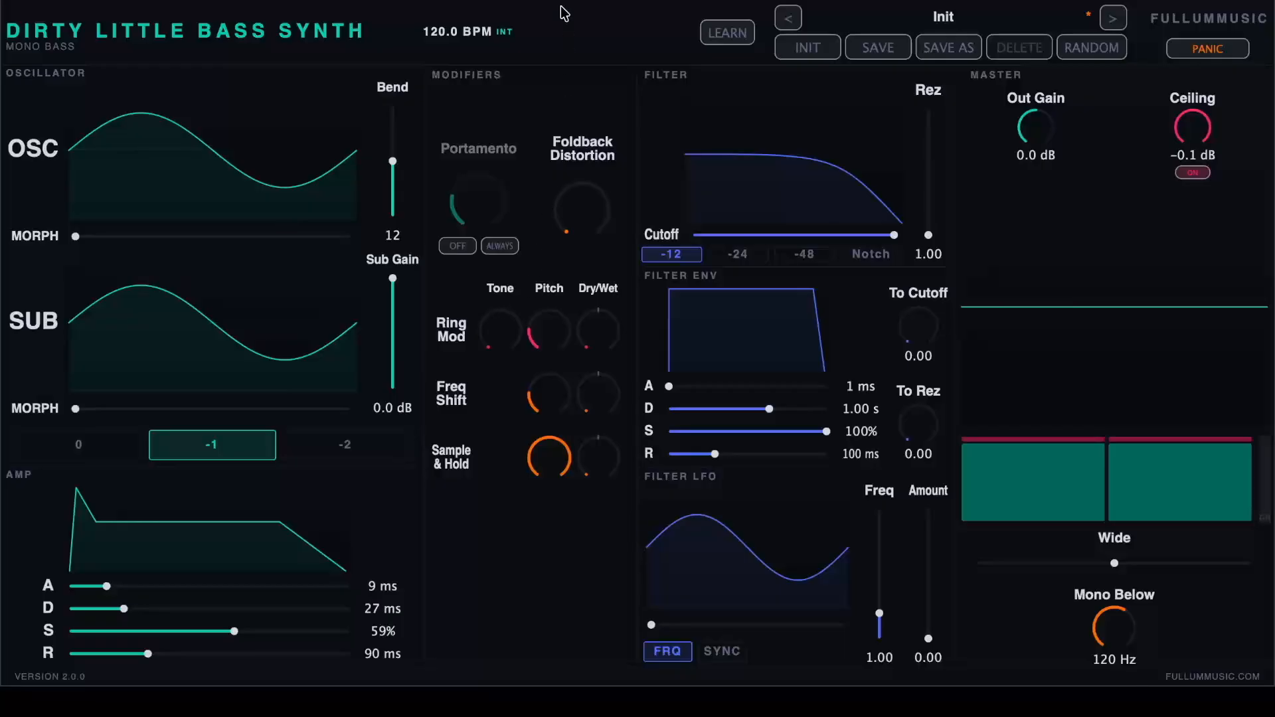
- Turn the sub gain down to −∞ dB and set the amp envelope to 4 ms attack, 812 ms decay and 71% sustain
{"action": "left_click_drag", "start_coordinate": [393, 278], "coordinate": [393, 389]}
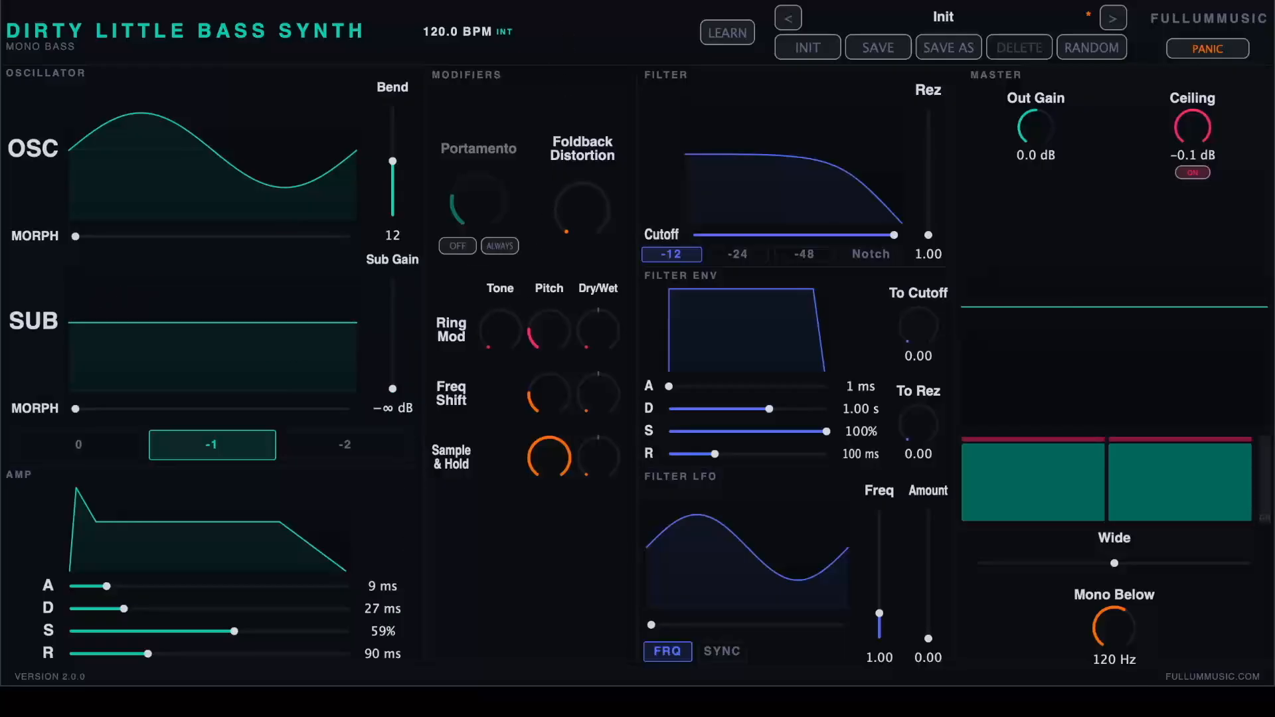
{"action": "left_click_drag", "start_coordinate": [106, 586], "coordinate": [269, 629]}
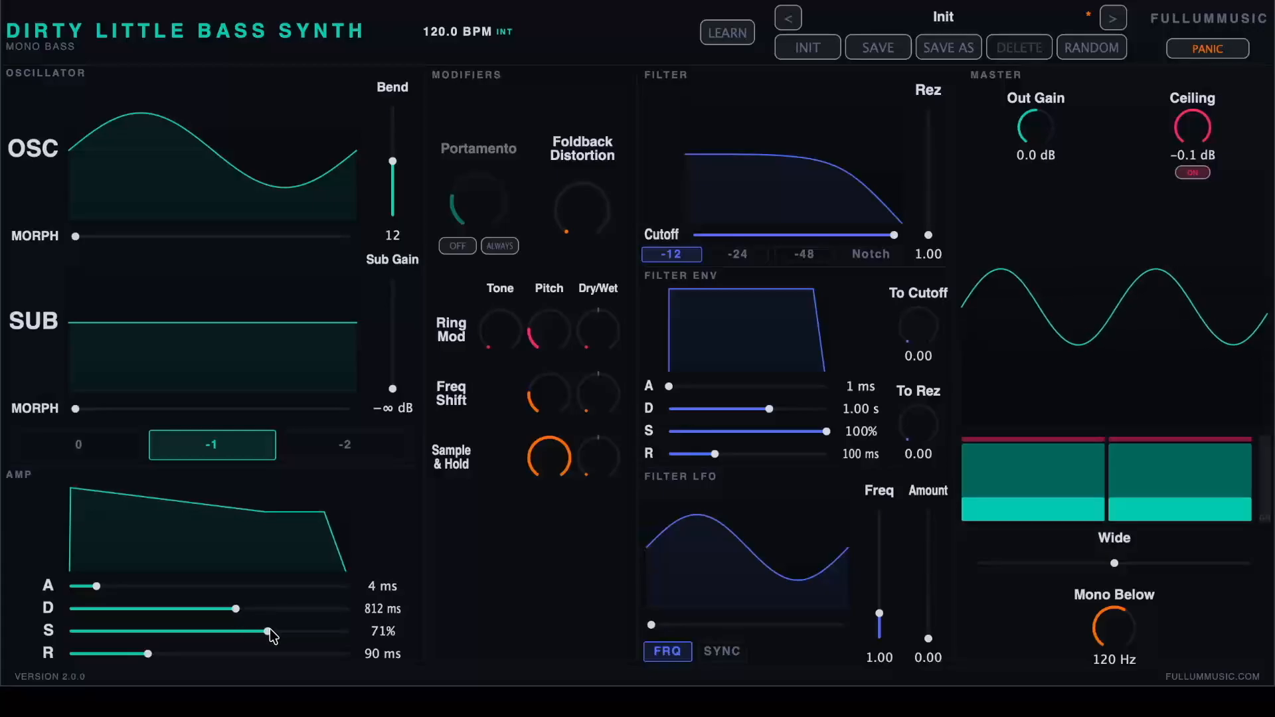
- Try portamento with a longer glide in always and legato modes, and switch it off with legato selected
{"action": "left_click", "coordinate": [458, 246]}
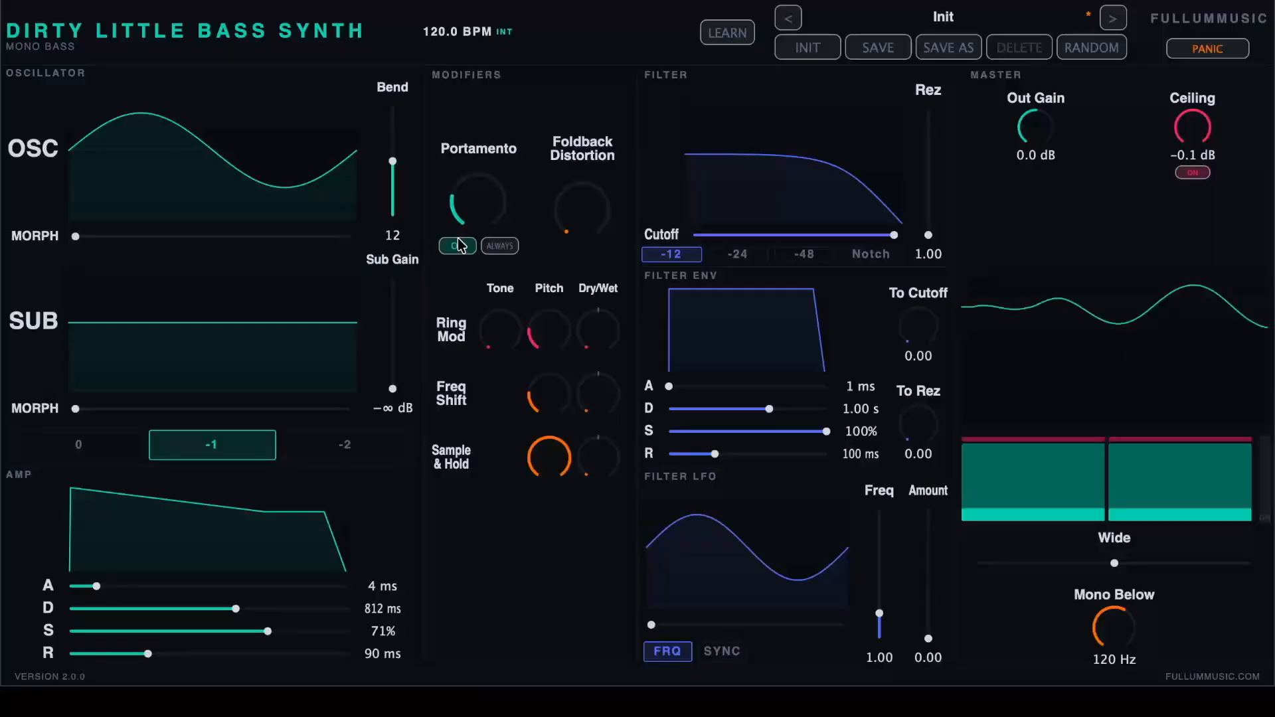
{"action": "left_click", "coordinate": [493, 246]}
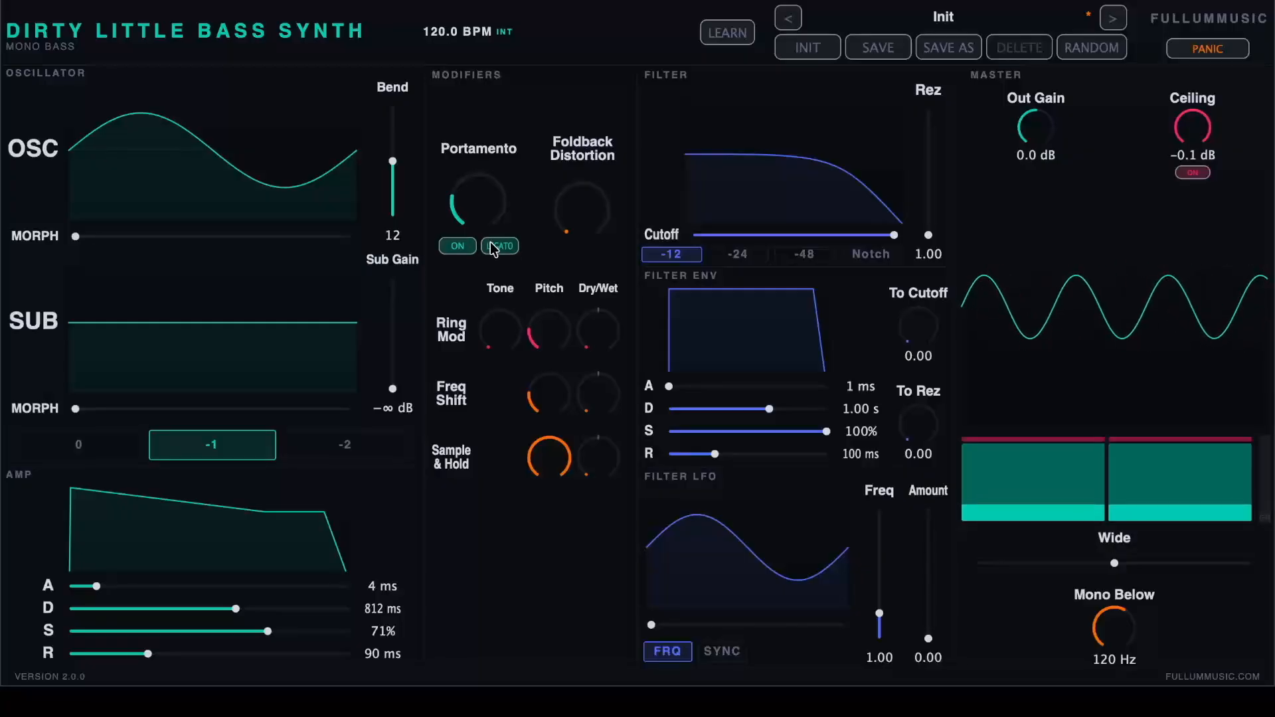
{"action": "left_click_drag", "start_coordinate": [472, 189], "coordinate": [511, 114]}
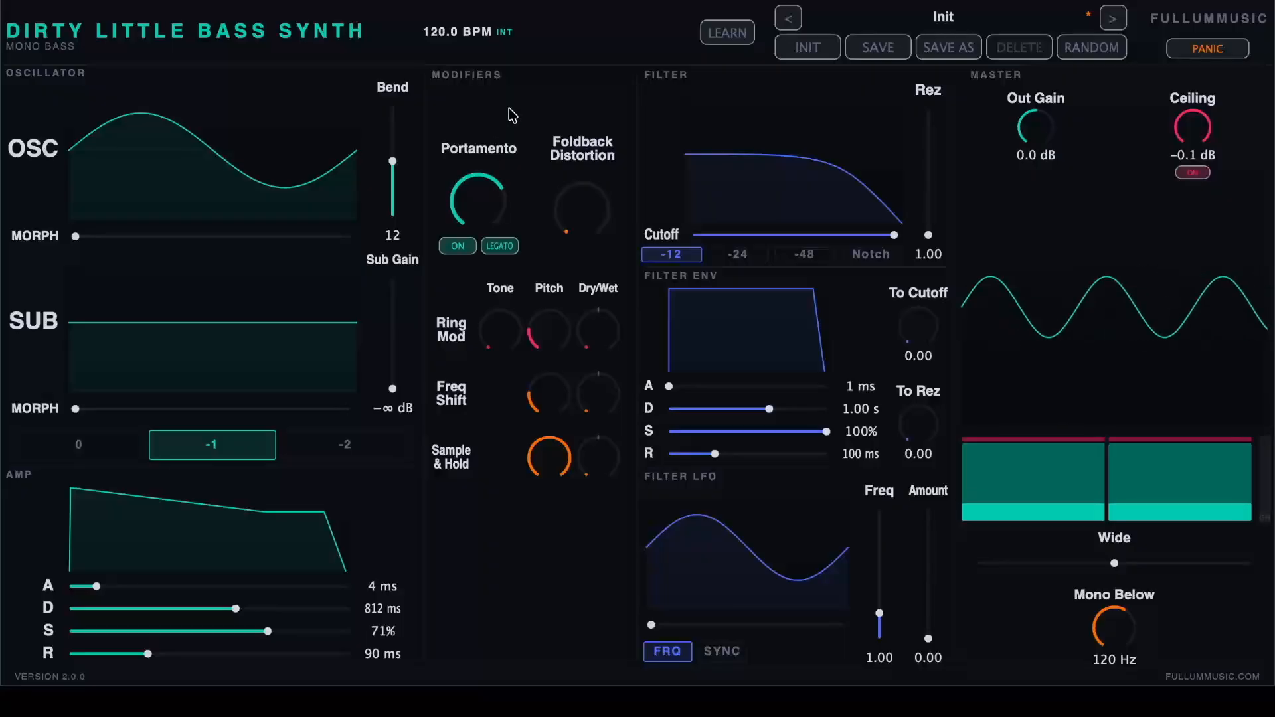
{"action": "left_click", "coordinate": [499, 246]}
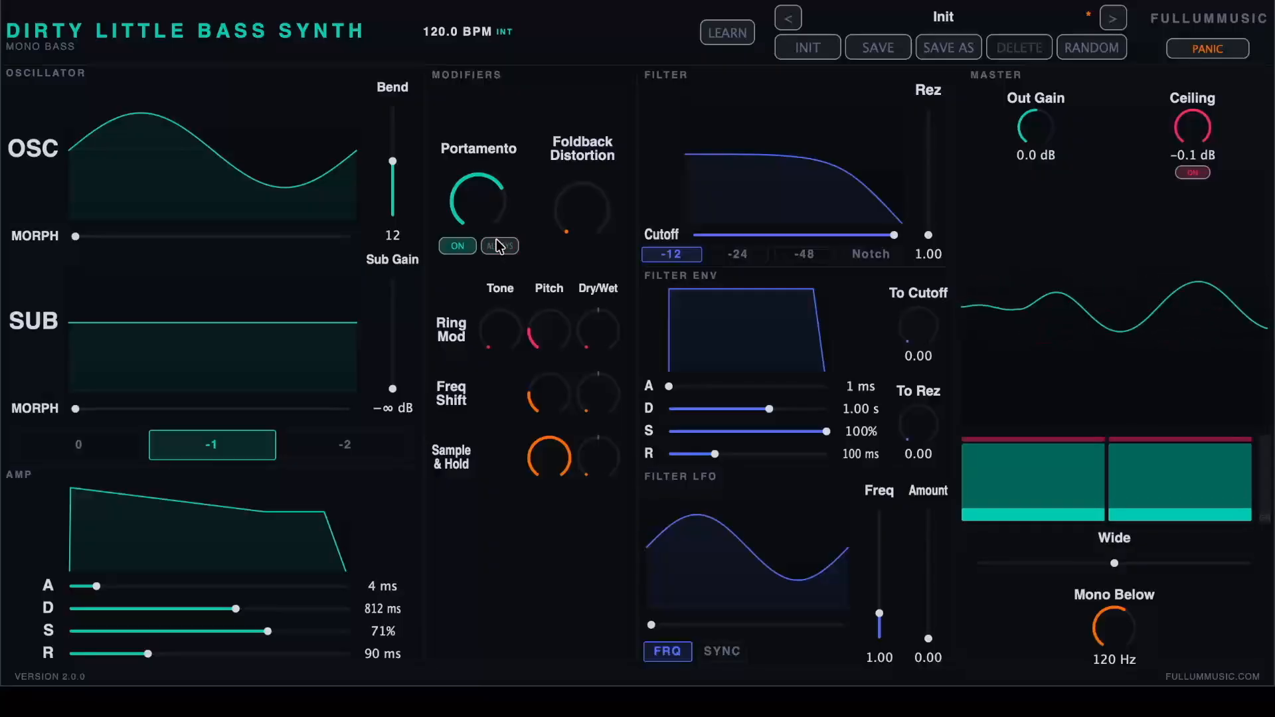
{"action": "left_click", "coordinate": [498, 247]}
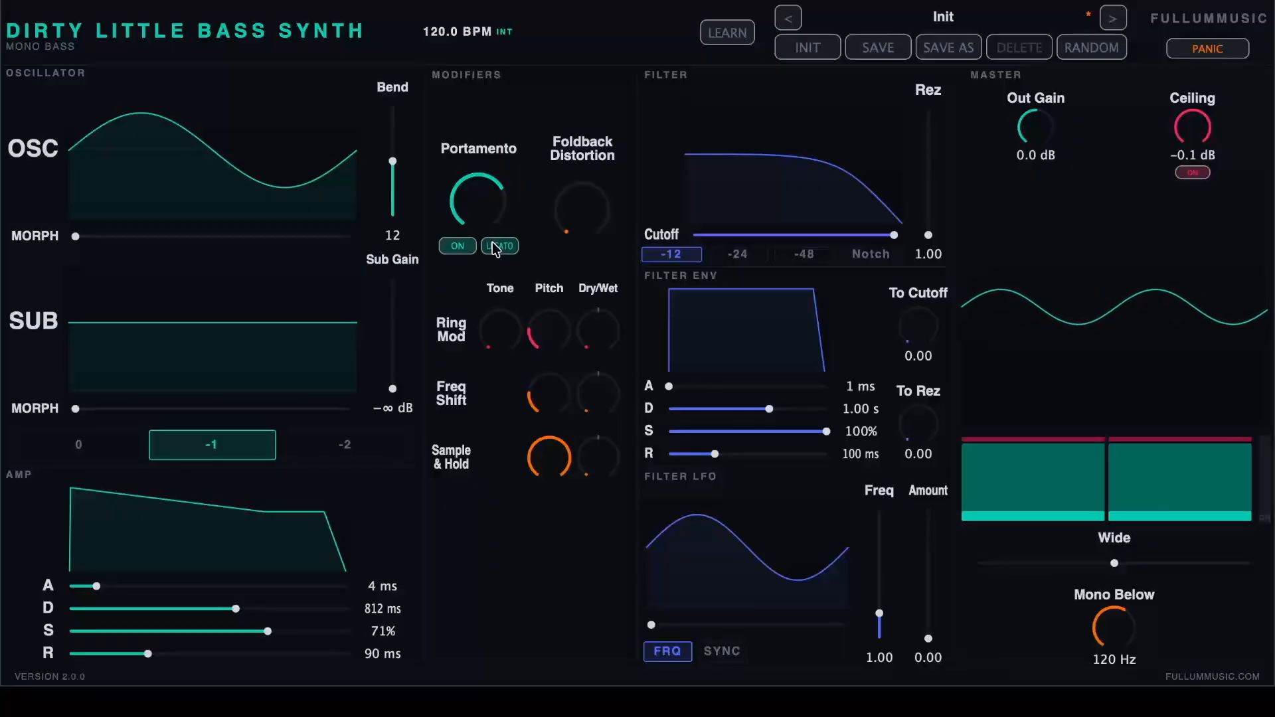
{"action": "left_click", "coordinate": [457, 246]}
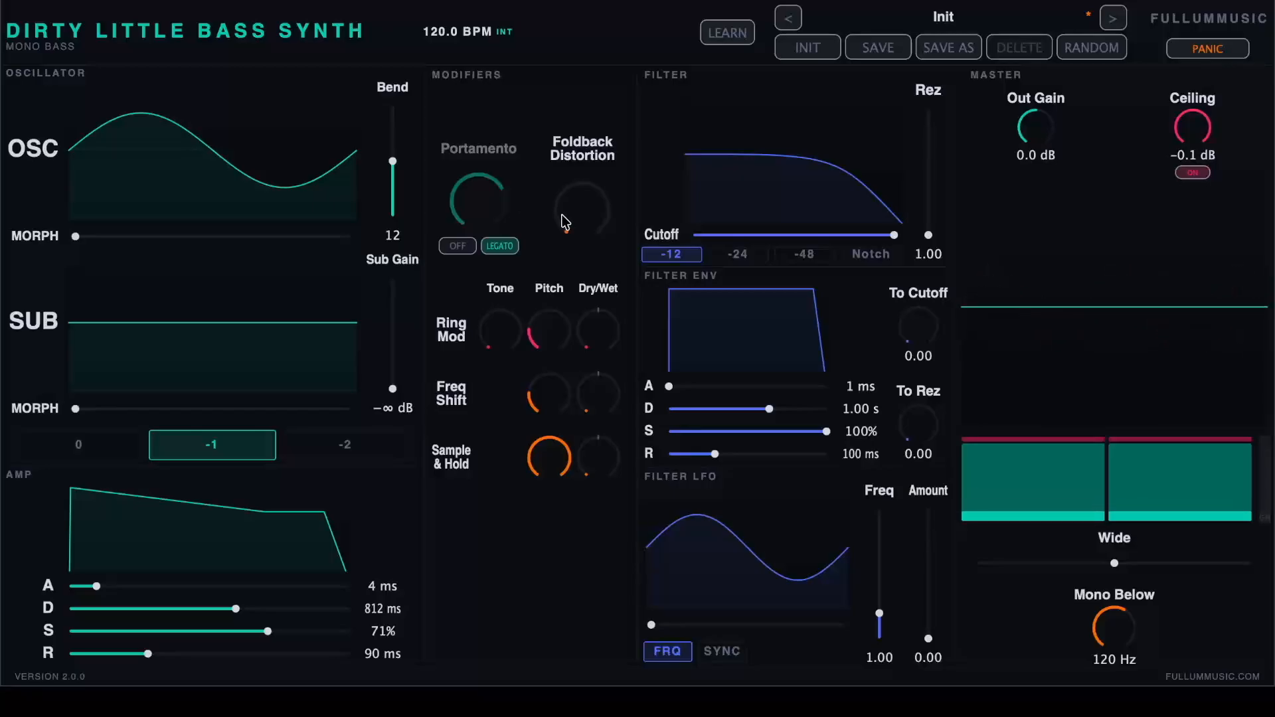
- Try raising the foldback distortion to about half and return it to zero
{"action": "left_click_drag", "start_coordinate": [565, 221], "coordinate": [592, 353]}
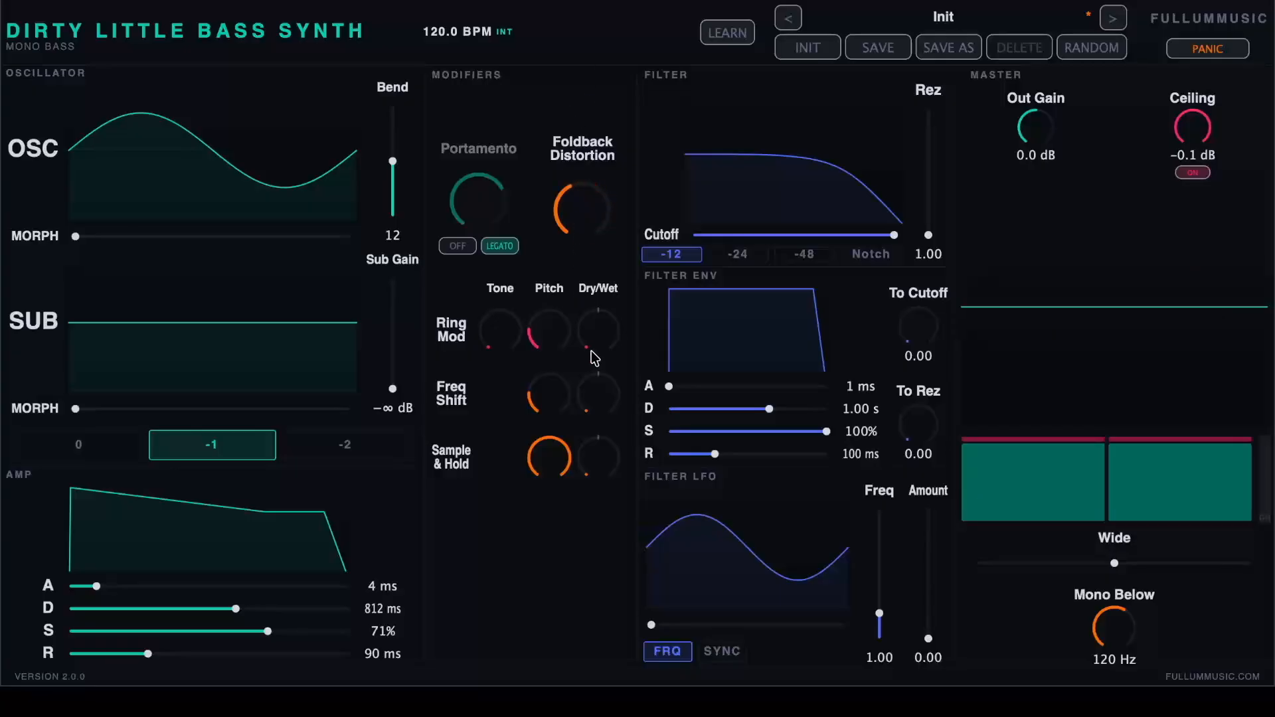
{"action": "left_click_drag", "start_coordinate": [570, 241], "coordinate": [571, 250]}
- Try the ring modulator at about half dry/wet with its pitch swept and tone raised, and return the dry/wet to zero
{"action": "left_click_drag", "start_coordinate": [584, 355], "coordinate": [606, 224]}
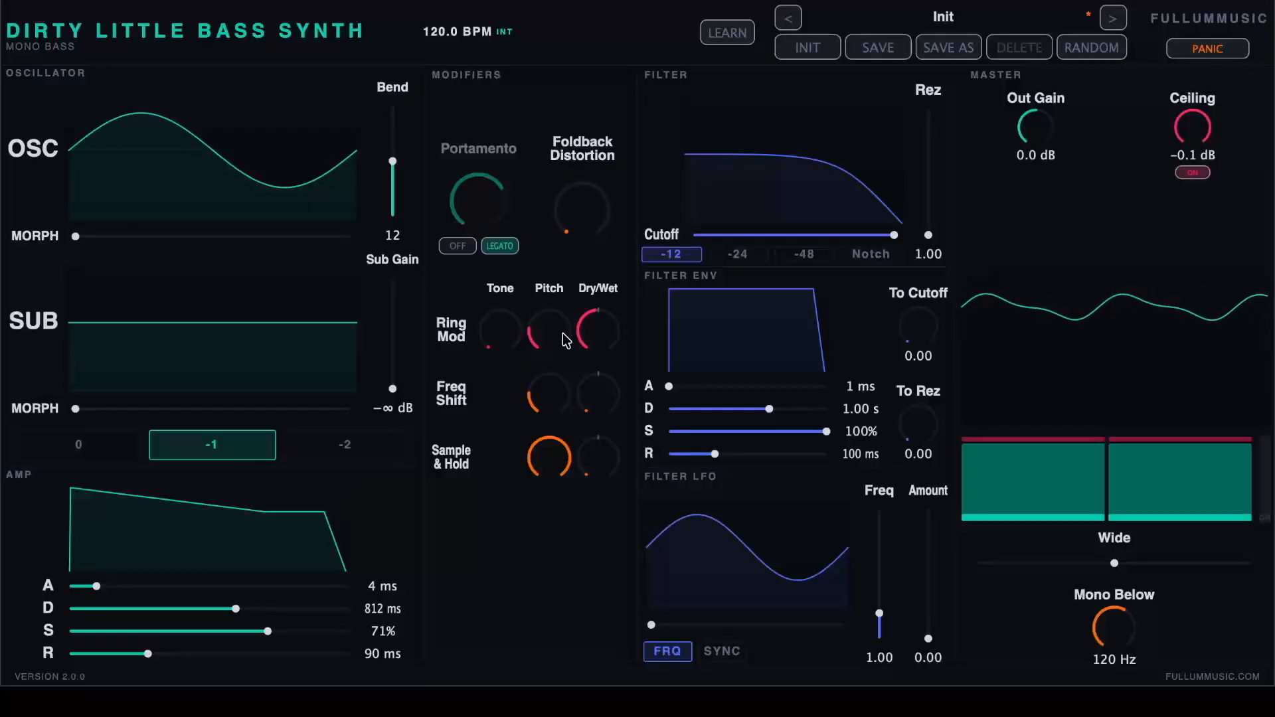
{"action": "left_click_drag", "start_coordinate": [563, 333], "coordinate": [568, 136]}
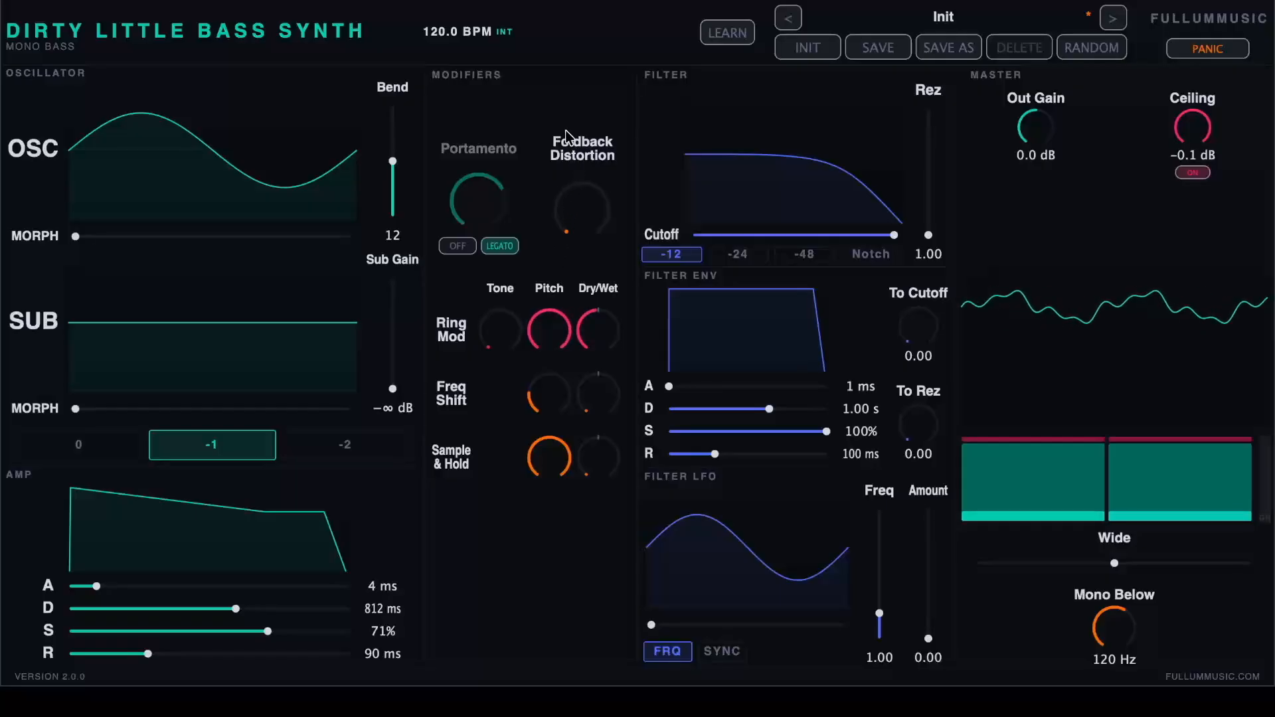
{"action": "left_click_drag", "start_coordinate": [586, 279], "coordinate": [561, 310]}
{"action": "left_click_drag", "start_coordinate": [488, 341], "coordinate": [491, 279]}
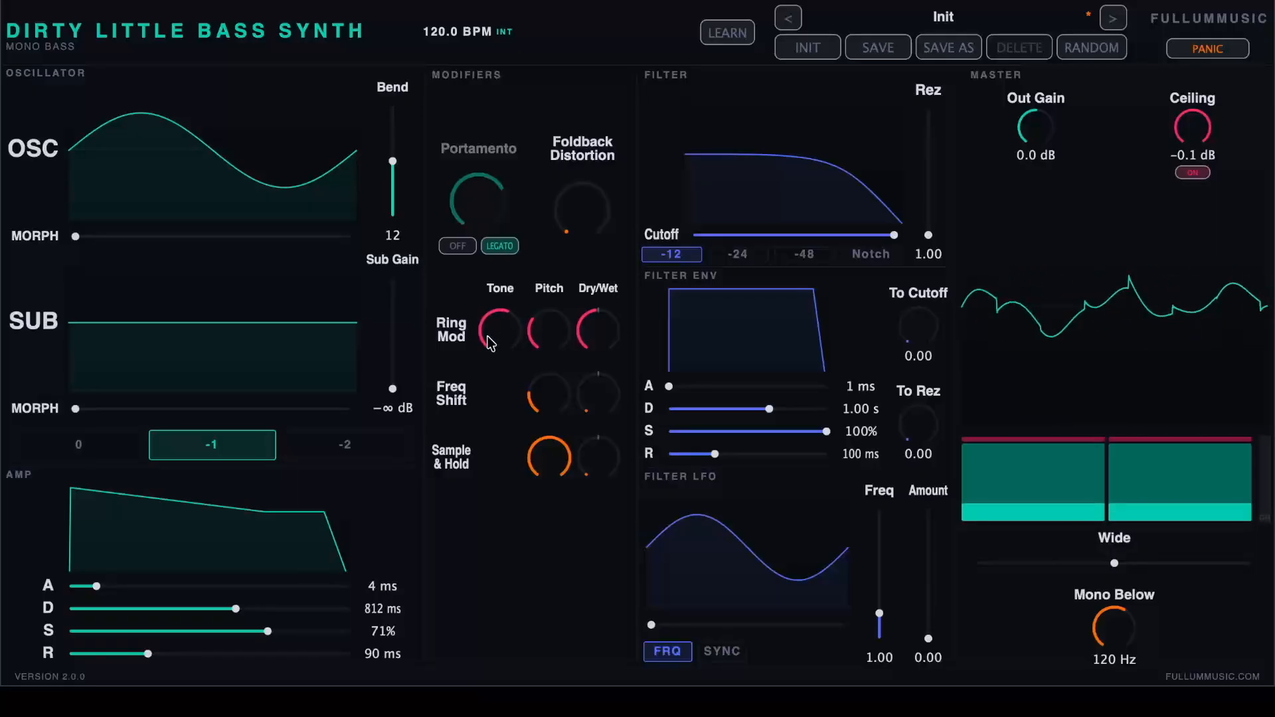
{"action": "left_click_drag", "start_coordinate": [595, 332], "coordinate": [621, 577]}
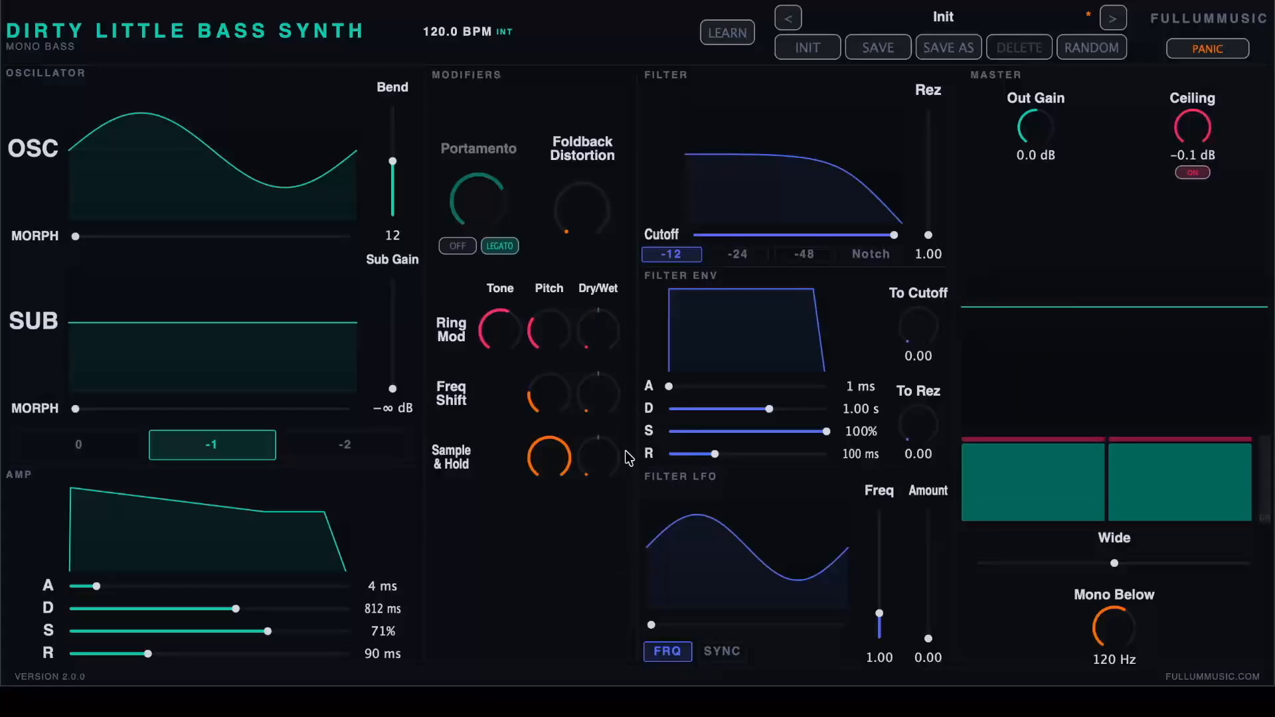
- Try the frequency shifter at about half dry/wet with its pitch swept to maximum, and lower both controls to zero
{"action": "left_click_drag", "start_coordinate": [594, 404], "coordinate": [611, 311]}
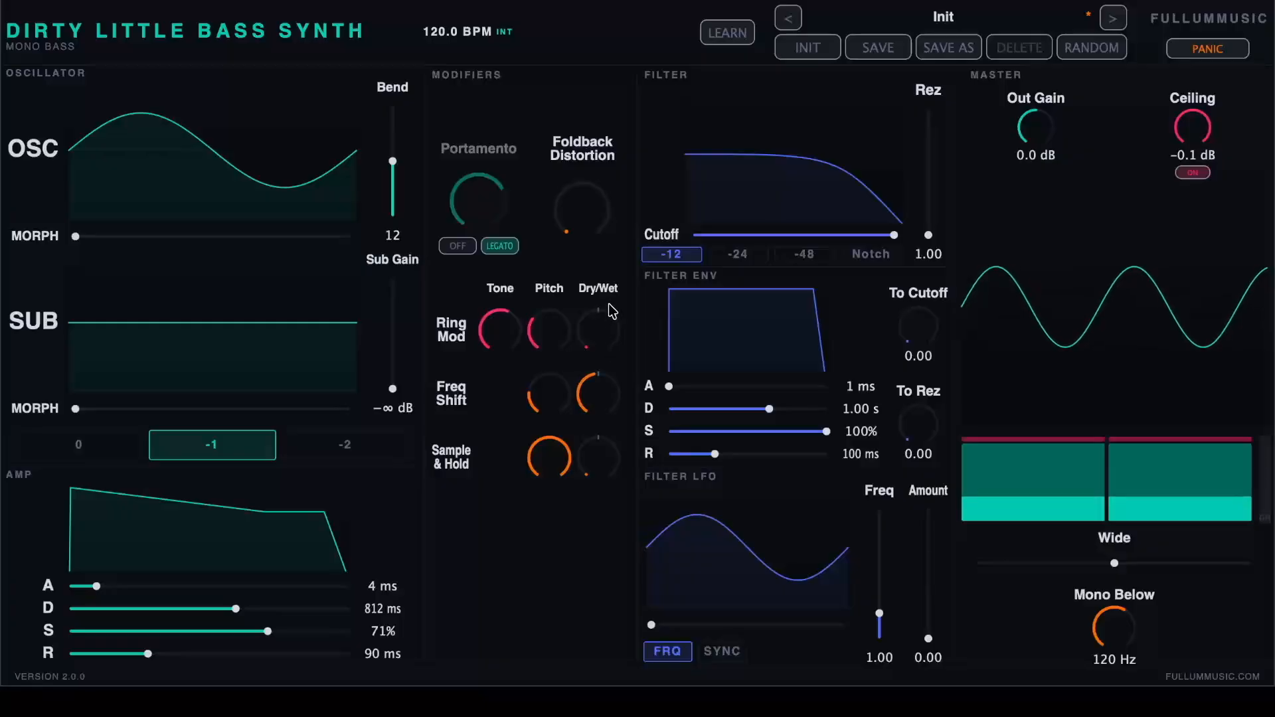
{"action": "left_click_drag", "start_coordinate": [560, 402], "coordinate": [565, 209]}
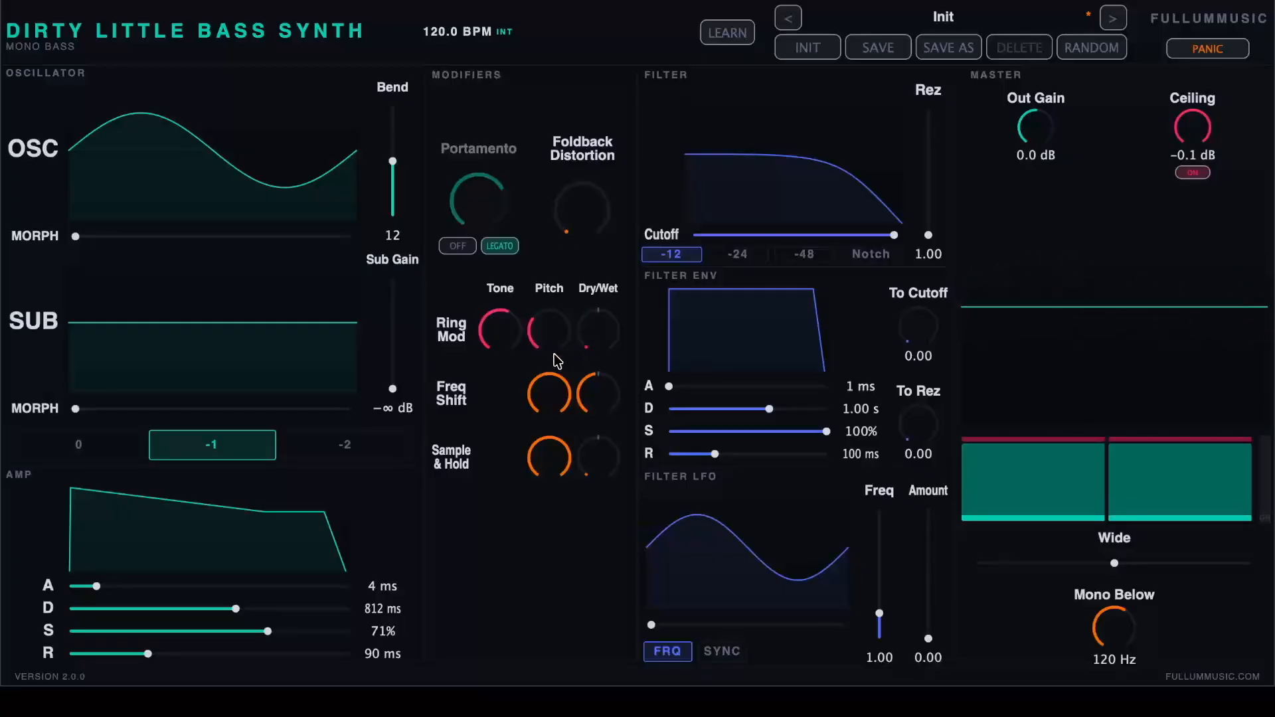
{"action": "left_click_drag", "start_coordinate": [558, 402], "coordinate": [606, 569]}
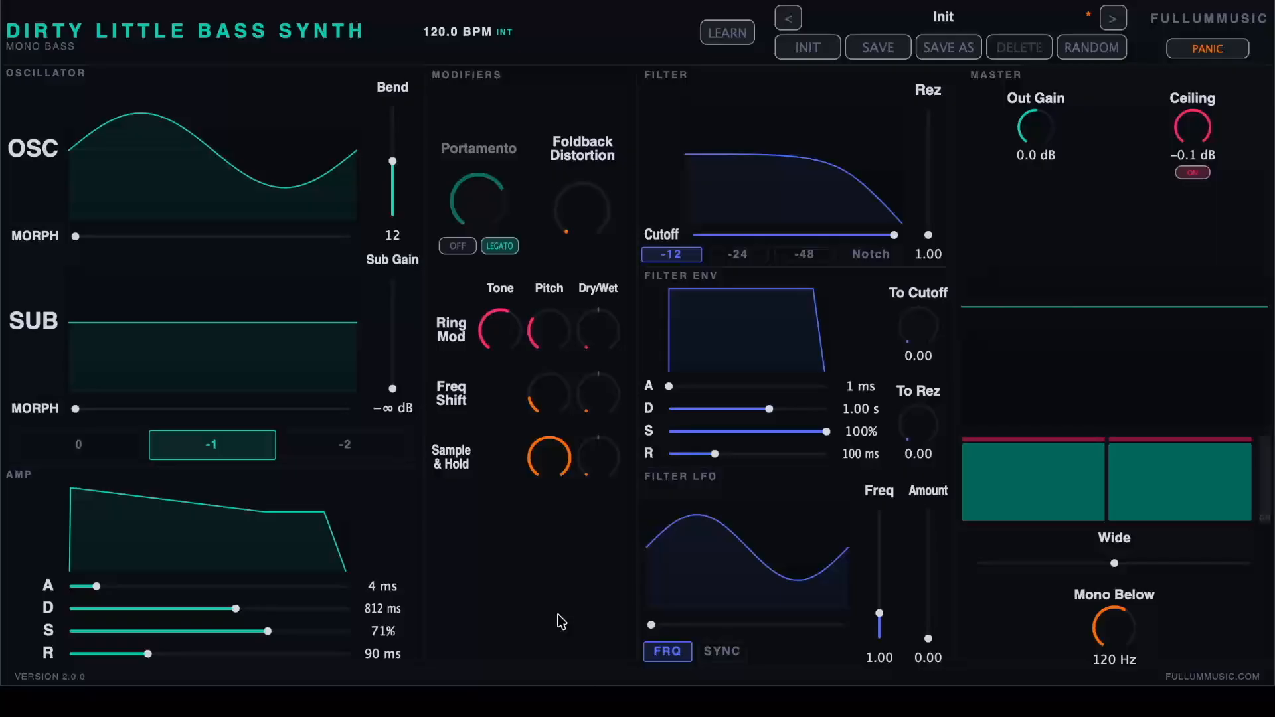
{"action": "left_click_drag", "start_coordinate": [535, 411], "coordinate": [598, 566]}
- Reset the ring modulator's pitch to its default and lower its tone to zero
{"action": "left_click_drag", "start_coordinate": [559, 338], "coordinate": [627, 684]}
{"action": "double_click", "coordinate": [536, 329]}
{"action": "left_click_drag", "start_coordinate": [504, 324], "coordinate": [515, 486]}
- Try the sample and hold effect at about half dry/wet while sweeping its pitch down
{"action": "left_click_drag", "start_coordinate": [552, 480], "coordinate": [572, 606]}
{"action": "left_click_drag", "start_coordinate": [588, 494], "coordinate": [597, 353]}
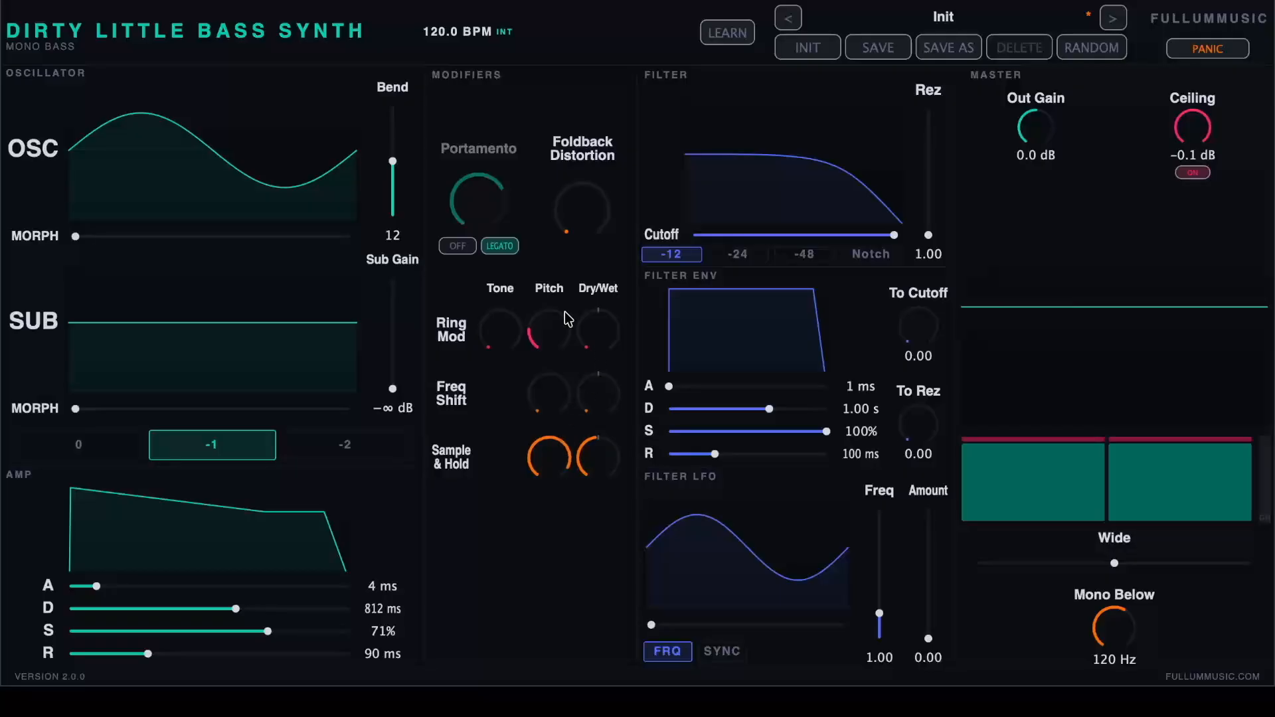
{"action": "left_click_drag", "start_coordinate": [556, 498], "coordinate": [588, 716]}
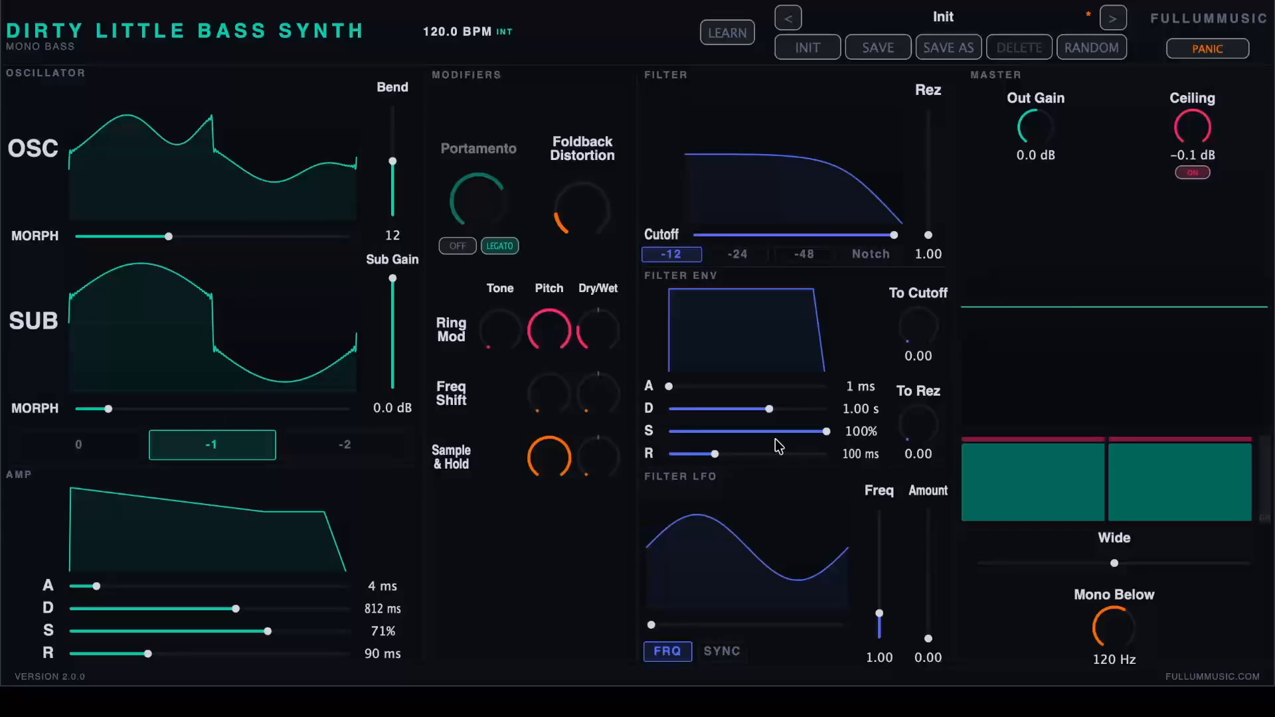
- Try the filter's -24, -48 and Notch types in turn
{"action": "left_click", "coordinate": [741, 257]}
{"action": "left_click", "coordinate": [806, 257]}
{"action": "left_click", "coordinate": [886, 259]}
- Lower the filter cutoff to just over half, select the -24 slope, and set the resonance to 1.32
{"action": "left_click_drag", "start_coordinate": [882, 237], "coordinate": [788, 237]}
{"action": "left_click_drag", "start_coordinate": [928, 235], "coordinate": [940, 136]}
{"action": "left_click_drag", "start_coordinate": [767, 239], "coordinate": [812, 257]}
{"action": "left_click", "coordinate": [737, 255]}
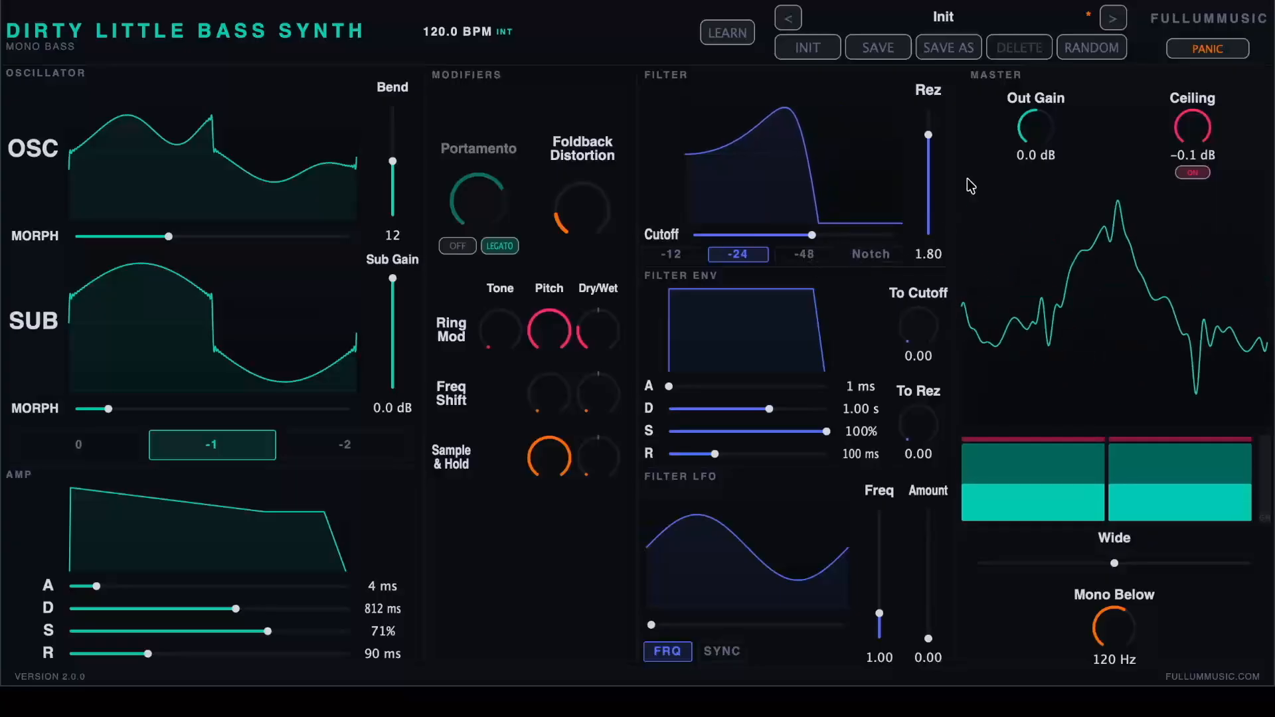
{"action": "left_click_drag", "start_coordinate": [931, 141], "coordinate": [929, 192]}
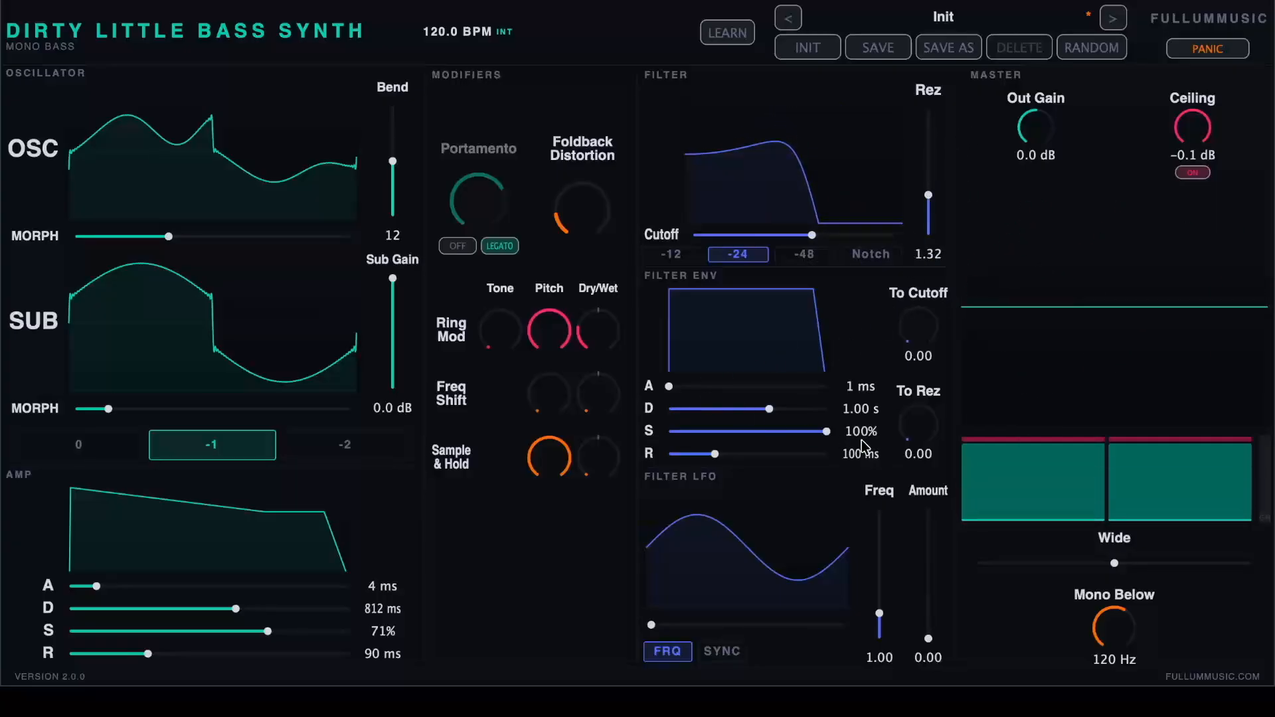
- Set the filter envelope's decay to 32 ms and its sustain to 28%
{"action": "left_click_drag", "start_coordinate": [768, 410], "coordinate": [703, 412]}
{"action": "left_click_drag", "start_coordinate": [824, 431], "coordinate": [713, 433]}
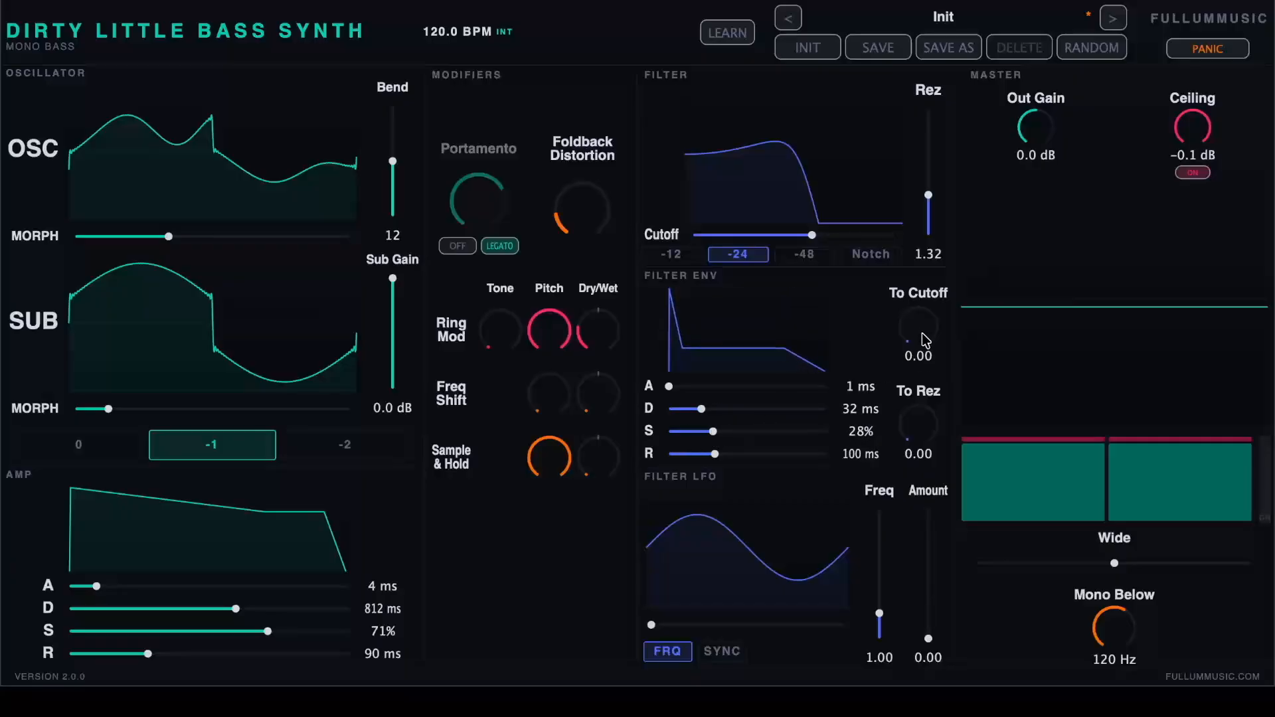
- Try the filter envelope at 0.42 to cutoff and 0.63 to resonance, and return both amounts to 0.00
{"action": "left_click_drag", "start_coordinate": [925, 334], "coordinate": [925, 234]}
{"action": "left_click_drag", "start_coordinate": [927, 447], "coordinate": [923, 282]}
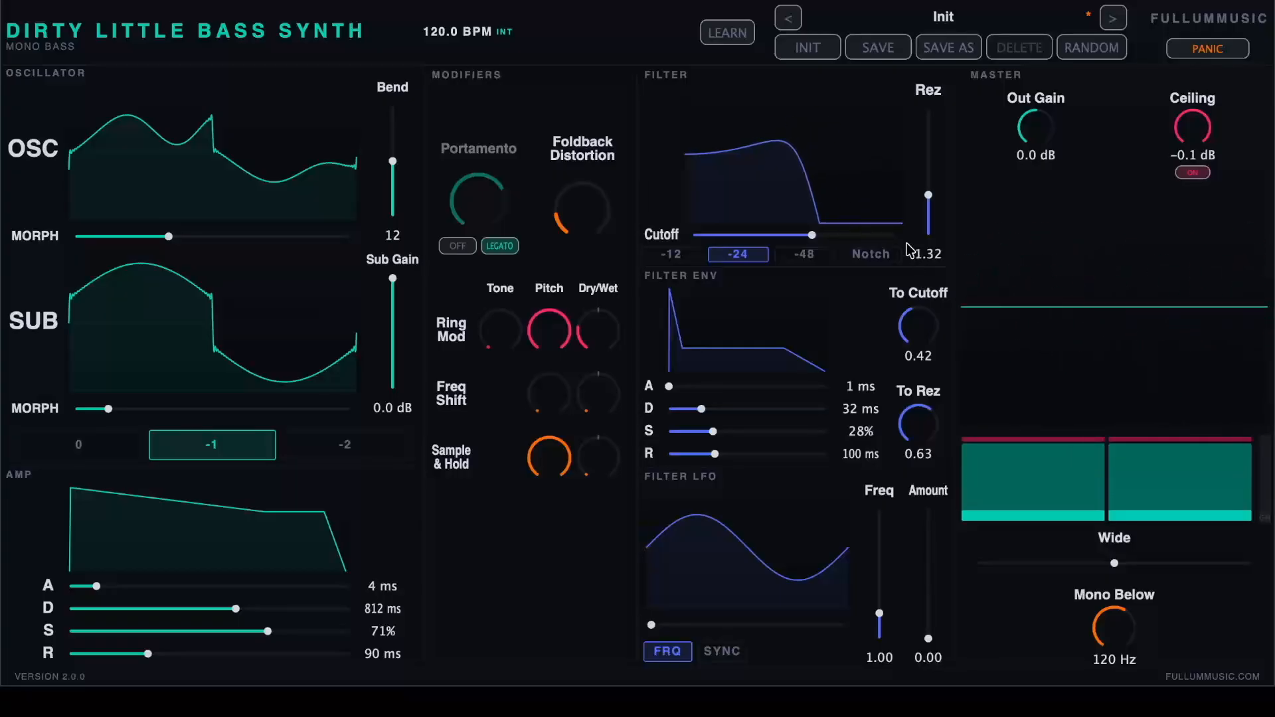
{"action": "left_click_drag", "start_coordinate": [914, 336], "coordinate": [866, 479]}
{"action": "left_click_drag", "start_coordinate": [903, 433], "coordinate": [903, 505]}
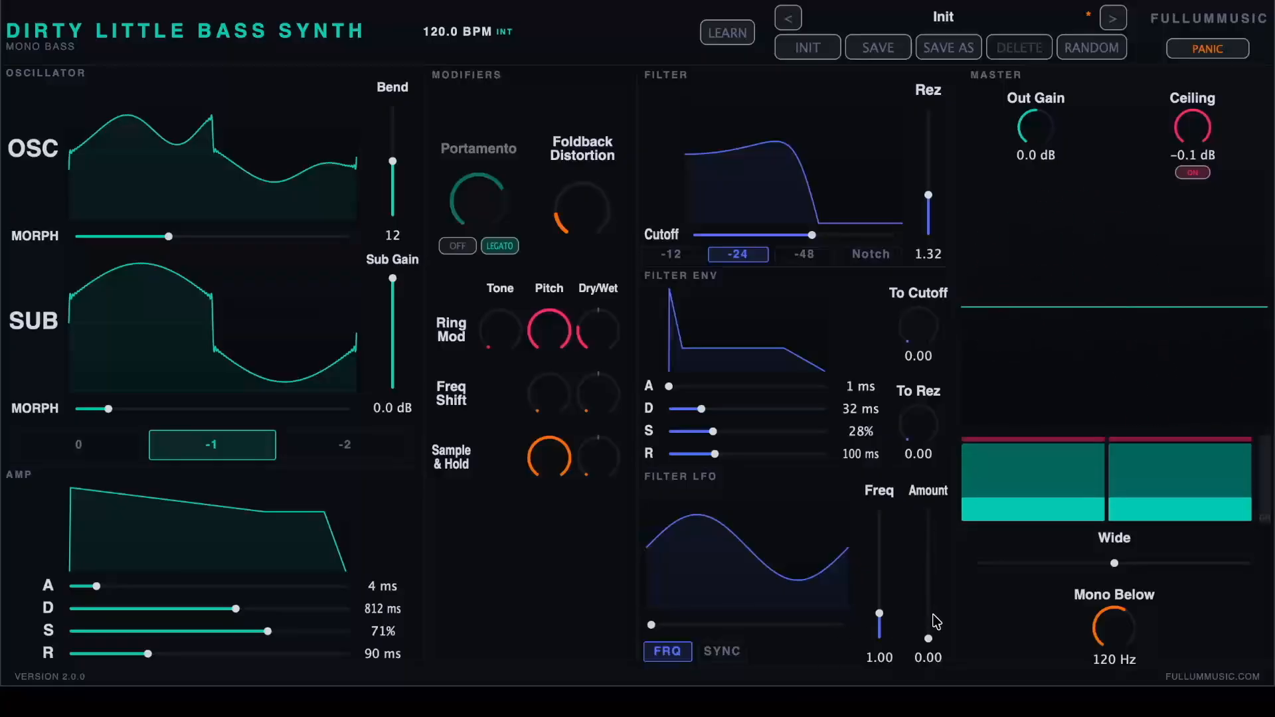
- Set the filter LFO's amount to 0.70 and frequency to 6.61, try its waveform morph, and switch it to tempo sync
{"action": "left_click_drag", "start_coordinate": [922, 621], "coordinate": [929, 551]}
{"action": "left_click_drag", "start_coordinate": [880, 613], "coordinate": [882, 559]}
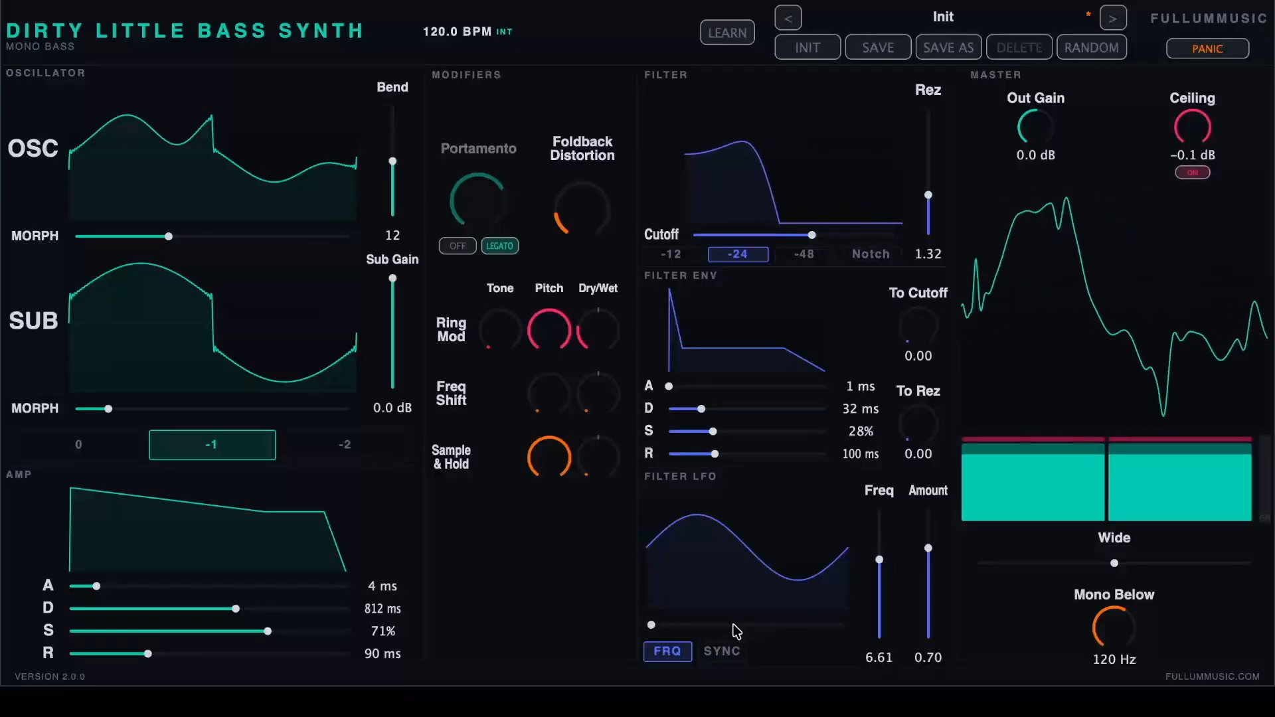
{"action": "left_click_drag", "start_coordinate": [651, 624], "coordinate": [561, 632]}
{"action": "left_click", "coordinate": [723, 652]}
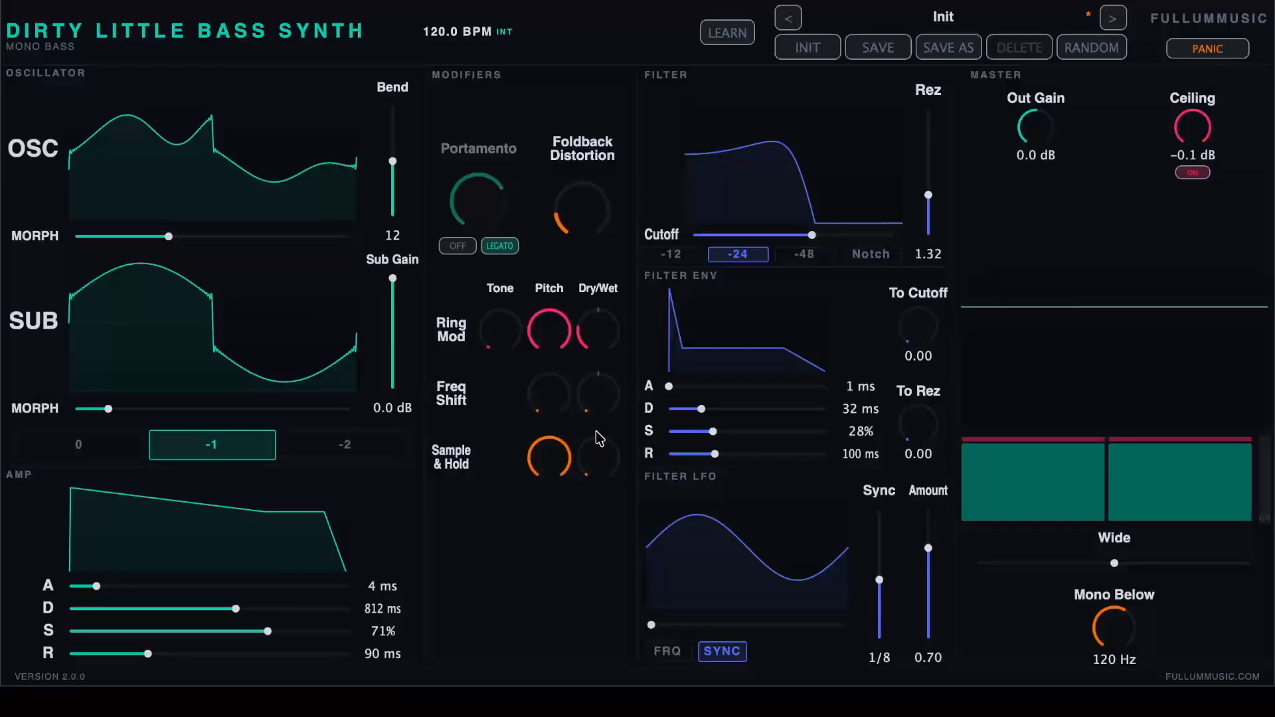
- Try a different tempo, return it to 120.0 BPM, and lower the filter LFO's amount to 0.00
{"action": "mouse_move", "coordinate": [458, 31]}
{"action": "left_mouse_down"}
{"action": "mouse_move", "coordinate": [441, 108]}
{"action": "mouse_move", "coordinate": [442, 17]}
{"action": "mouse_move", "coordinate": [442, 40]}
{"action": "left_mouse_up"}
{"action": "double_click", "coordinate": [441, 36]}
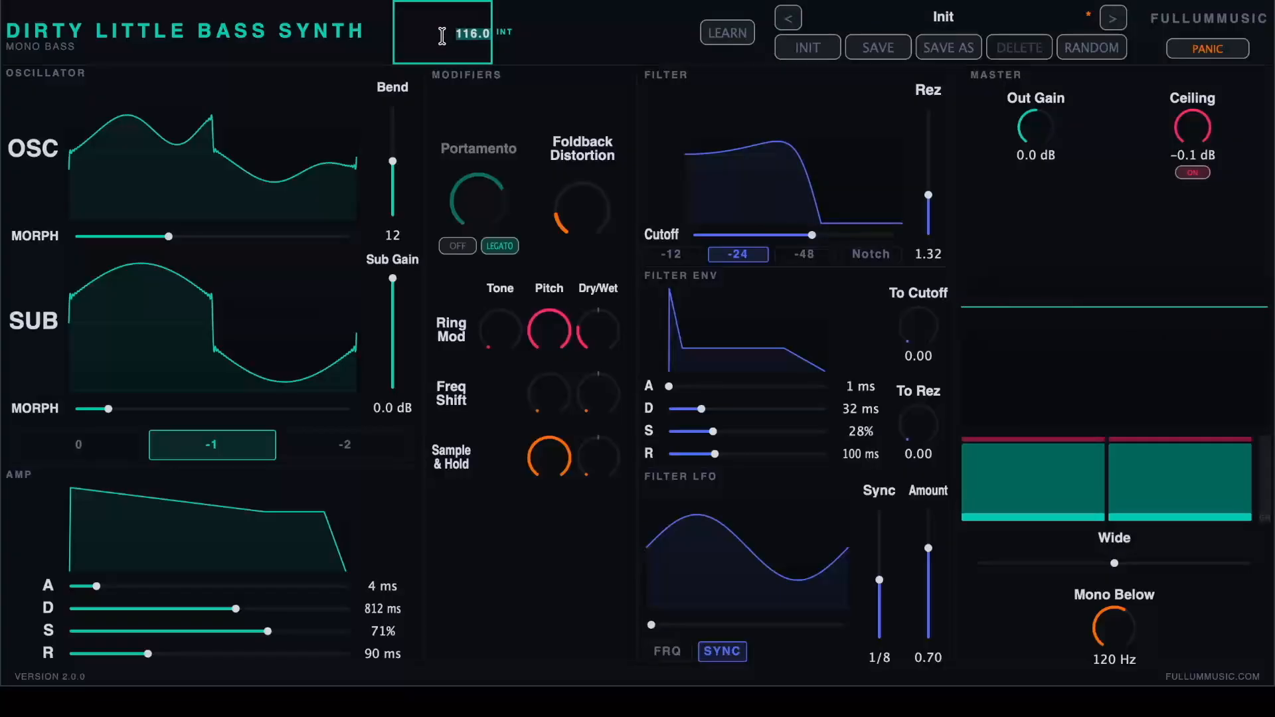
{"action": "type", "text": "2"}
{"action": "key", "text": "BackSpace"}
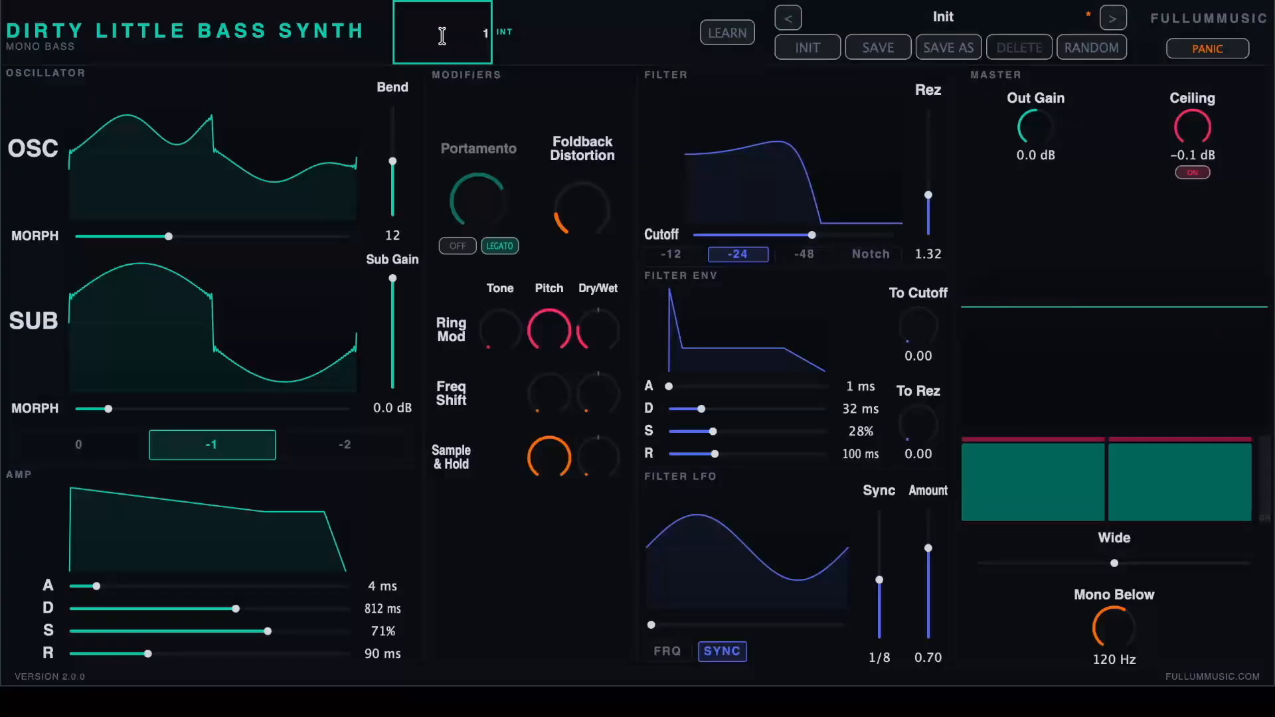
{"action": "key", "text": "Return"}
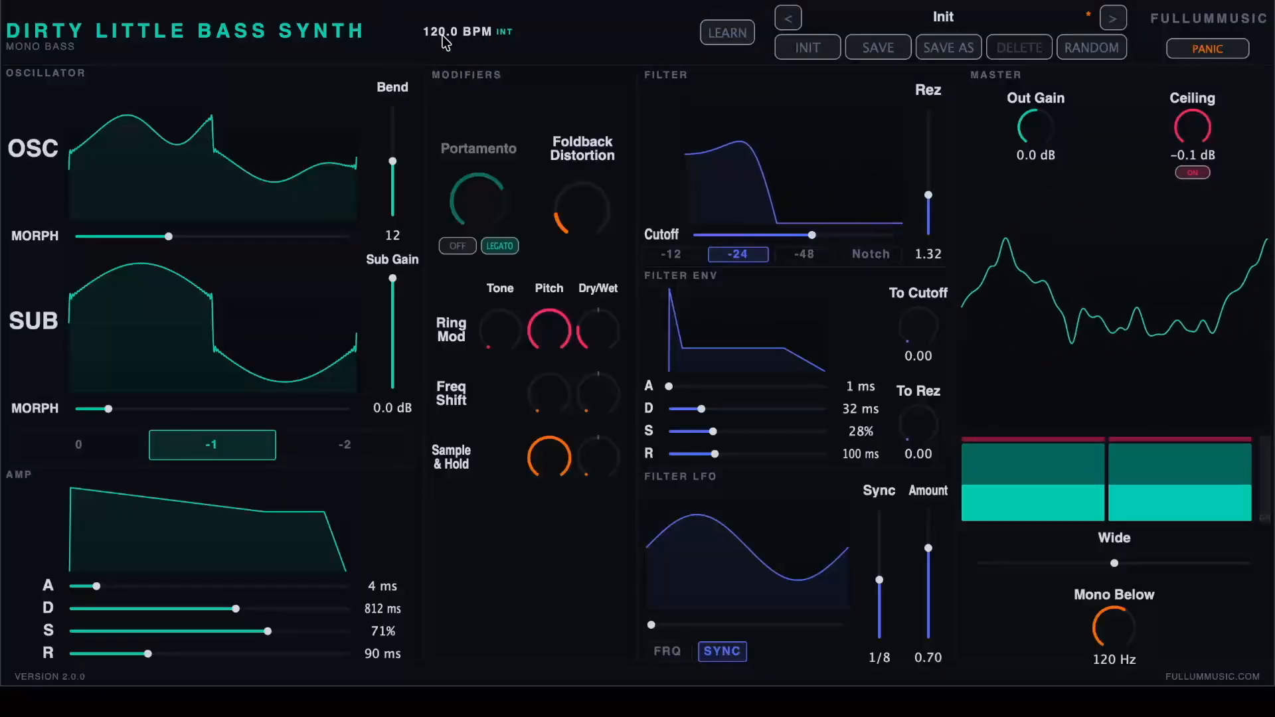
{"action": "left_click_drag", "start_coordinate": [929, 547], "coordinate": [928, 638]}
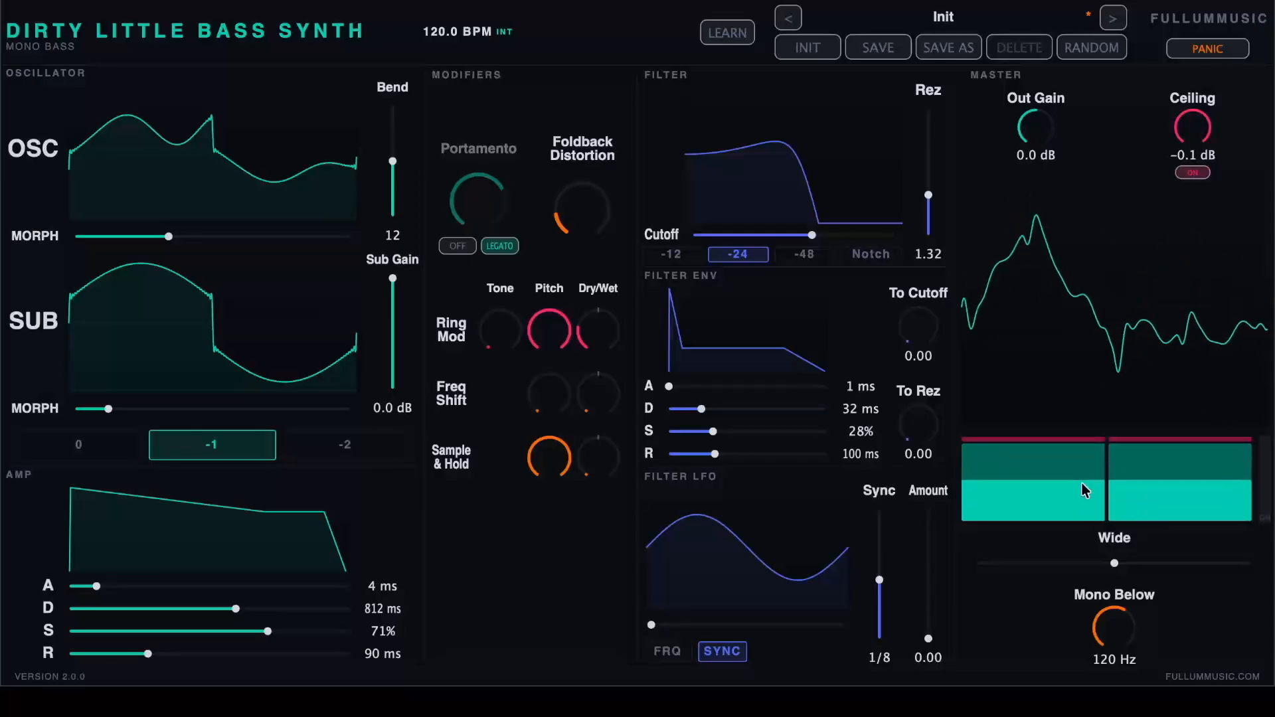
- Try the master output gain and a ceiling of -7.1 dB, and reset them to 0.0 dB and -0.1 dB
{"action": "mouse_move", "coordinate": [1040, 138]}
{"action": "left_mouse_down"}
{"action": "mouse_move", "coordinate": [1053, 251]}
{"action": "mouse_move", "coordinate": [1053, 156]}
{"action": "left_mouse_up"}
{"action": "double_click", "coordinate": [1049, 143]}
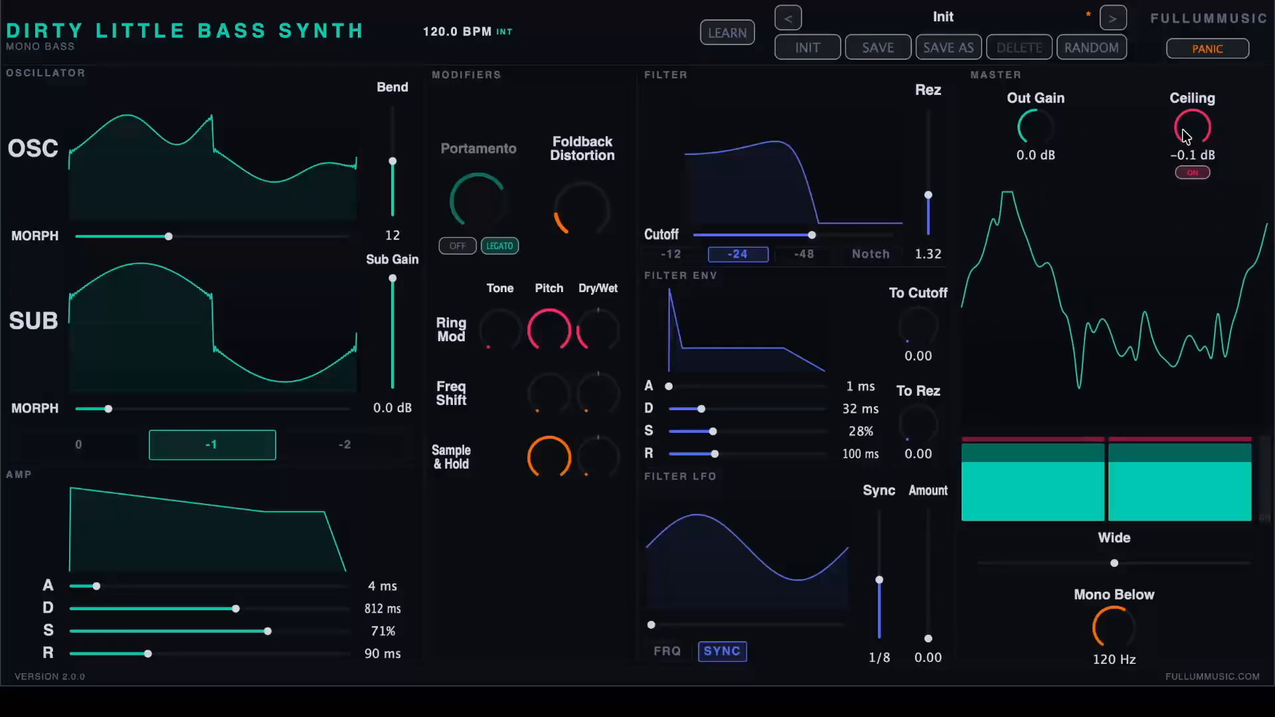
{"action": "left_click_drag", "start_coordinate": [1186, 136], "coordinate": [1217, 196]}
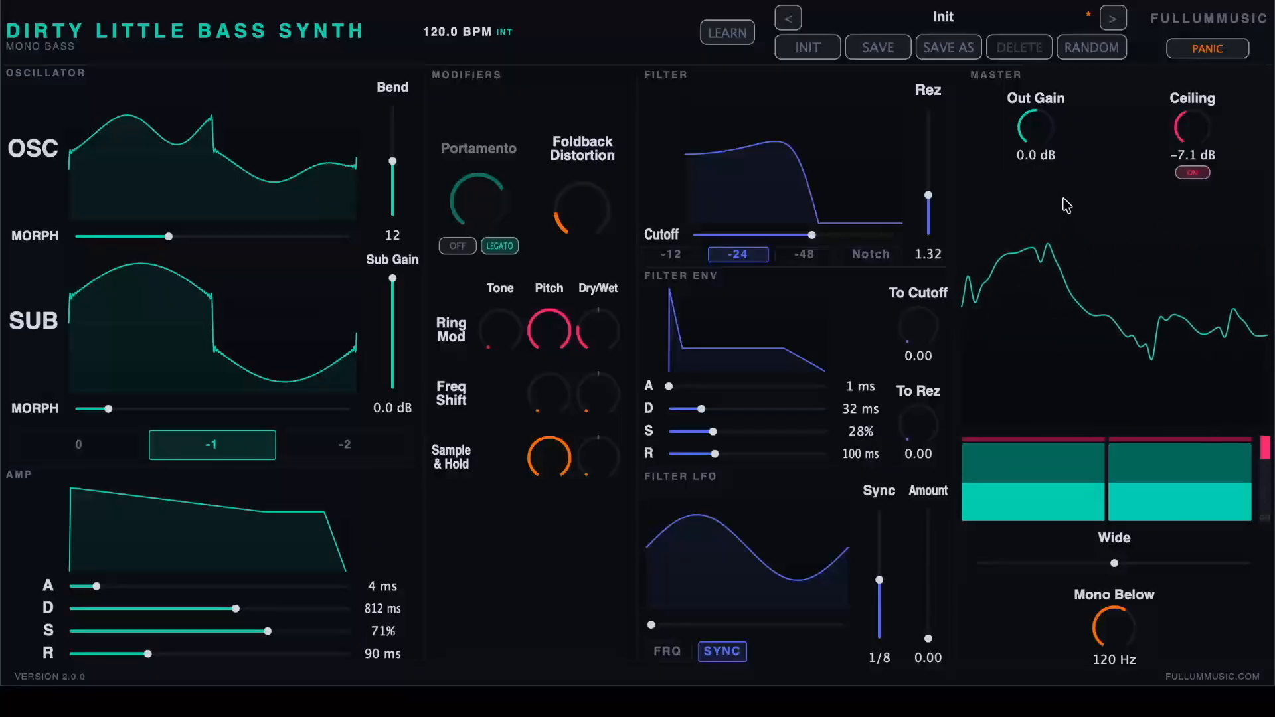
{"action": "double_click", "coordinate": [1210, 131]}
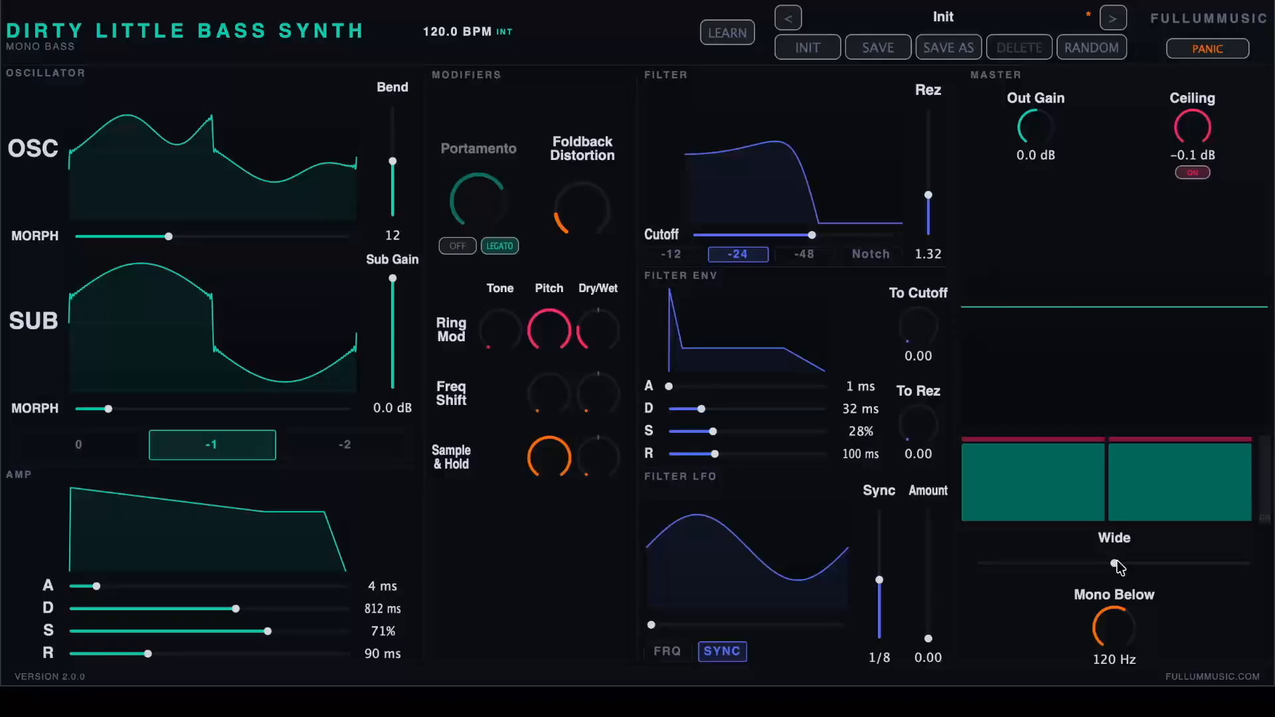
- Raise the stereo width moderately, try Mono Below at 214, 20 and 300 Hz, and reset it to 120 Hz
{"action": "left_click_drag", "start_coordinate": [1118, 564], "coordinate": [1077, 564]}
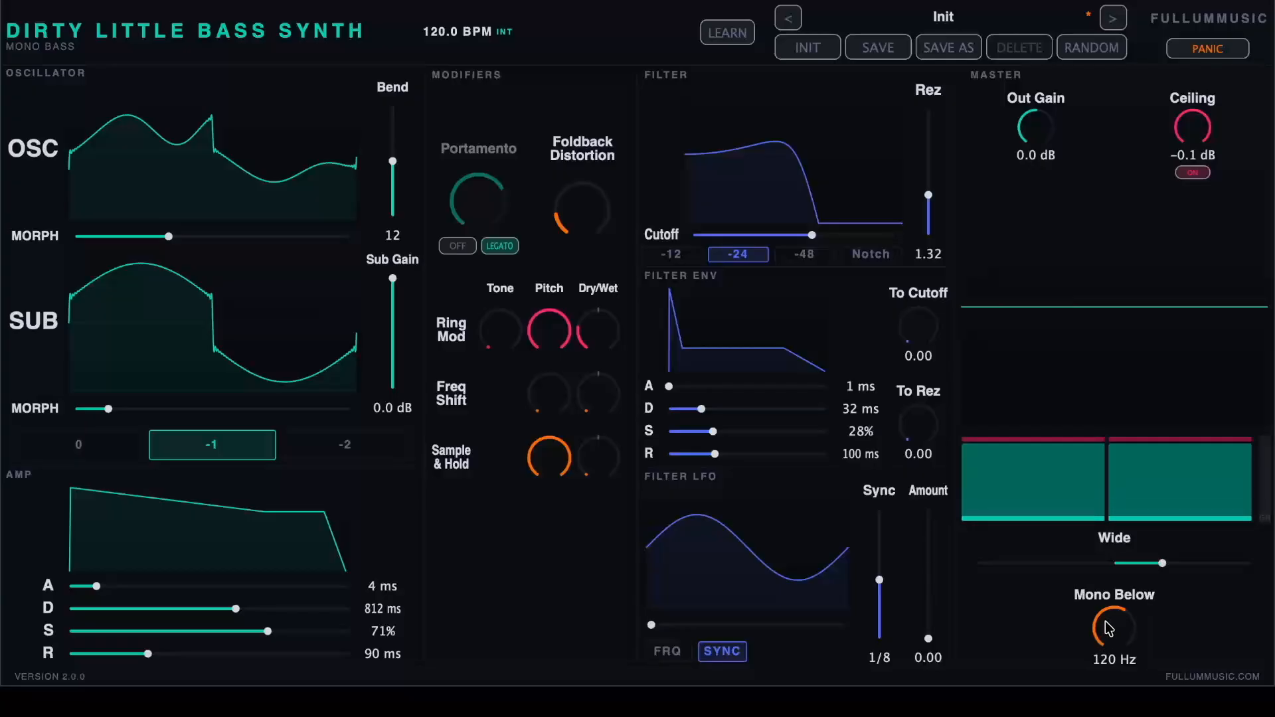
{"action": "mouse_move", "coordinate": [1108, 628]}
{"action": "left_mouse_down"}
{"action": "mouse_move", "coordinate": [1108, 644]}
{"action": "mouse_move", "coordinate": [1108, 625]}
{"action": "left_mouse_up"}
{"action": "left_click_drag", "start_coordinate": [1108, 582], "coordinate": [1121, 451]}
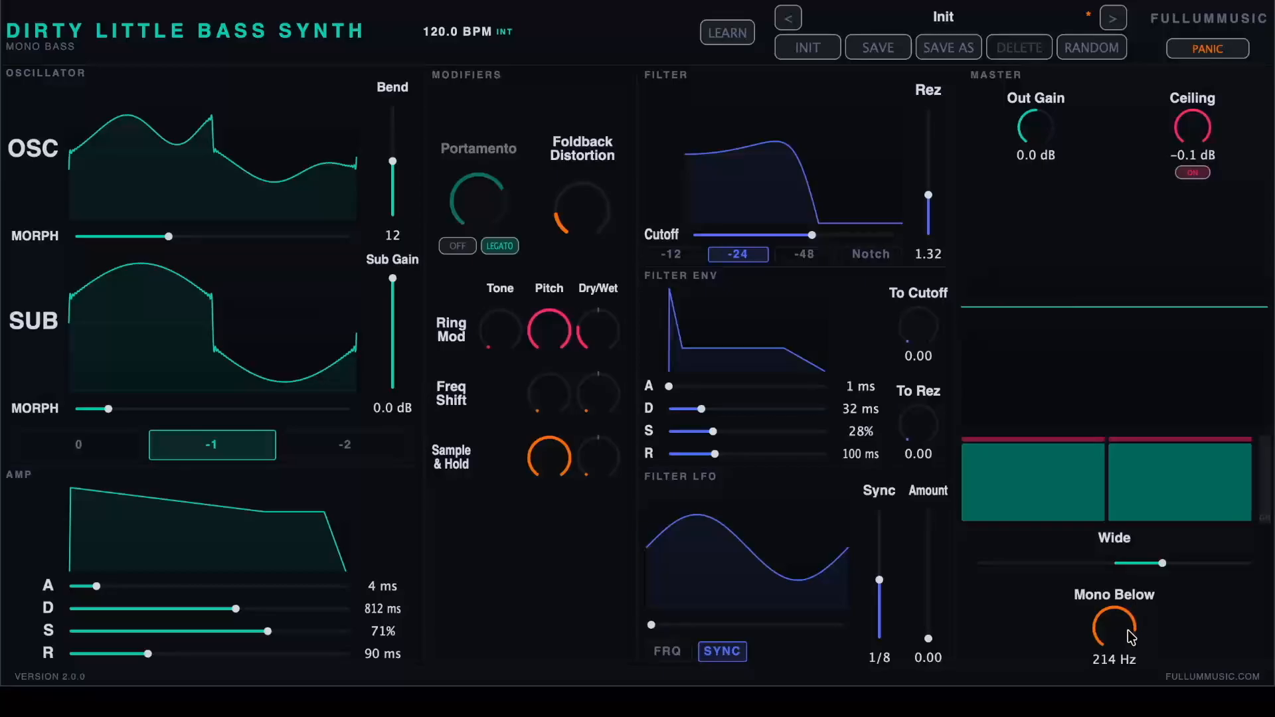
{"action": "left_click_drag", "start_coordinate": [1129, 633], "coordinate": [1129, 716]}
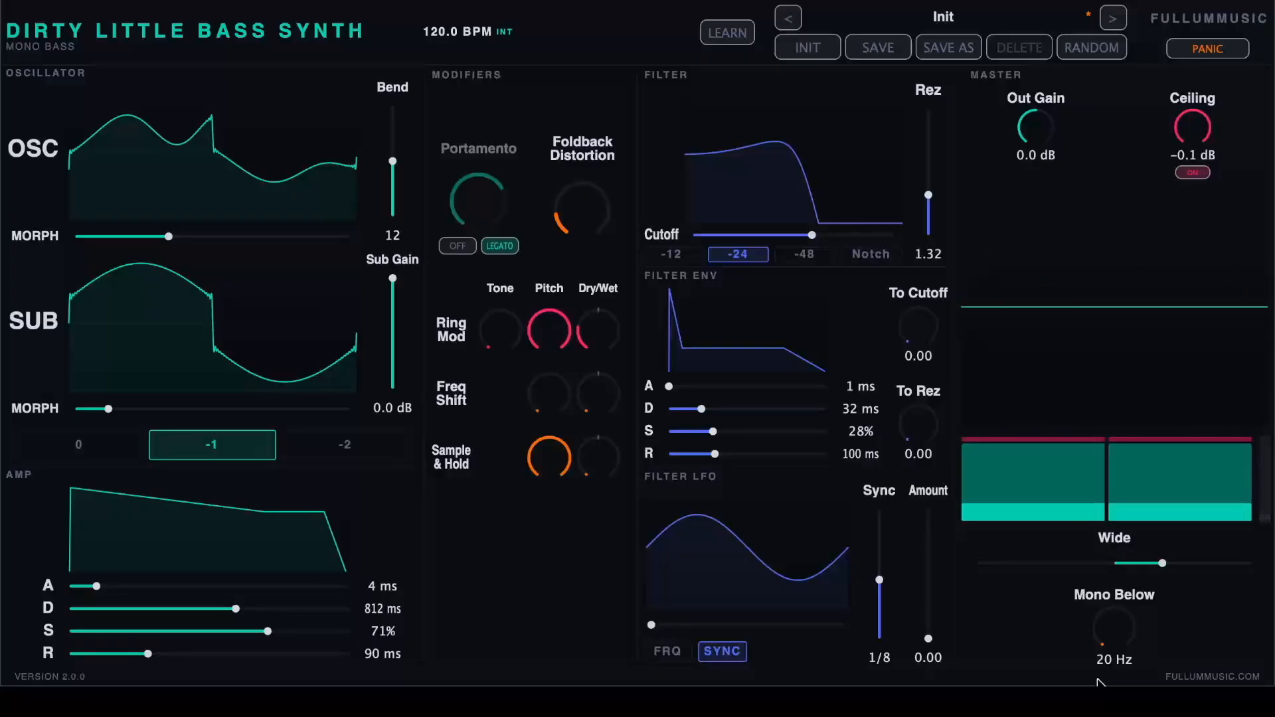
{"action": "left_click_drag", "start_coordinate": [1110, 609], "coordinate": [1183, 190]}
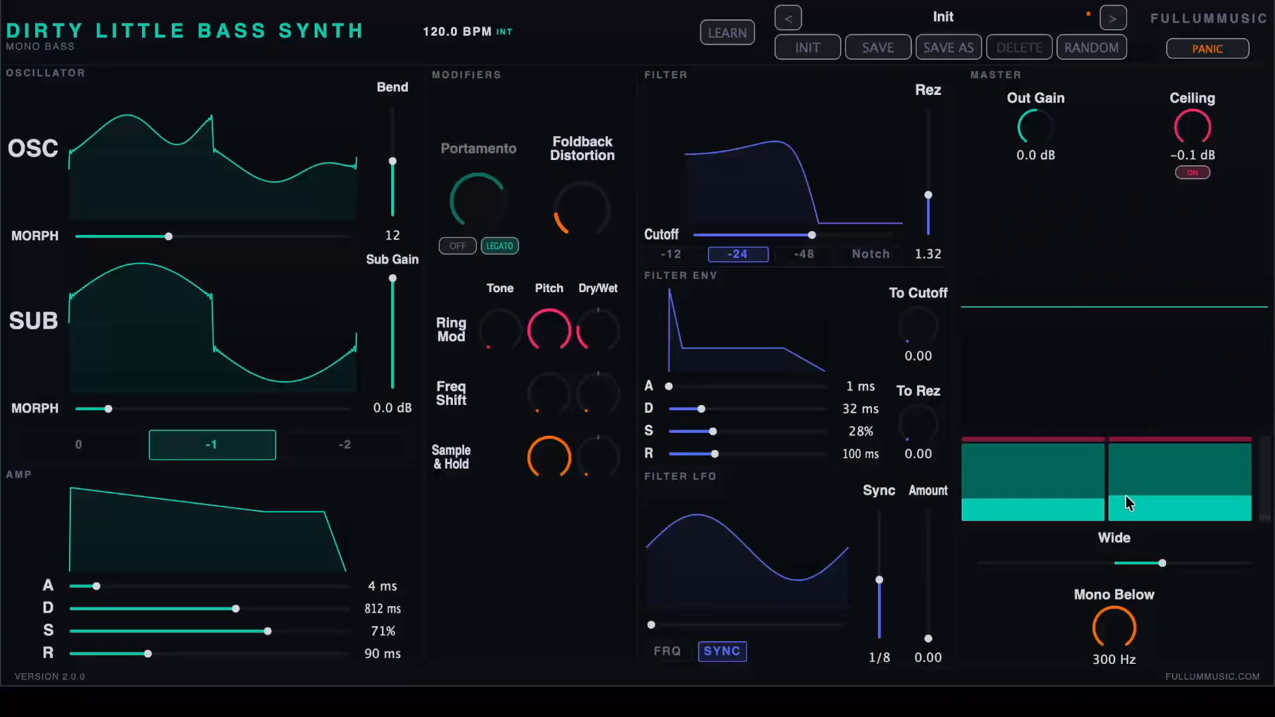
{"action": "double_click", "coordinate": [1114, 601]}
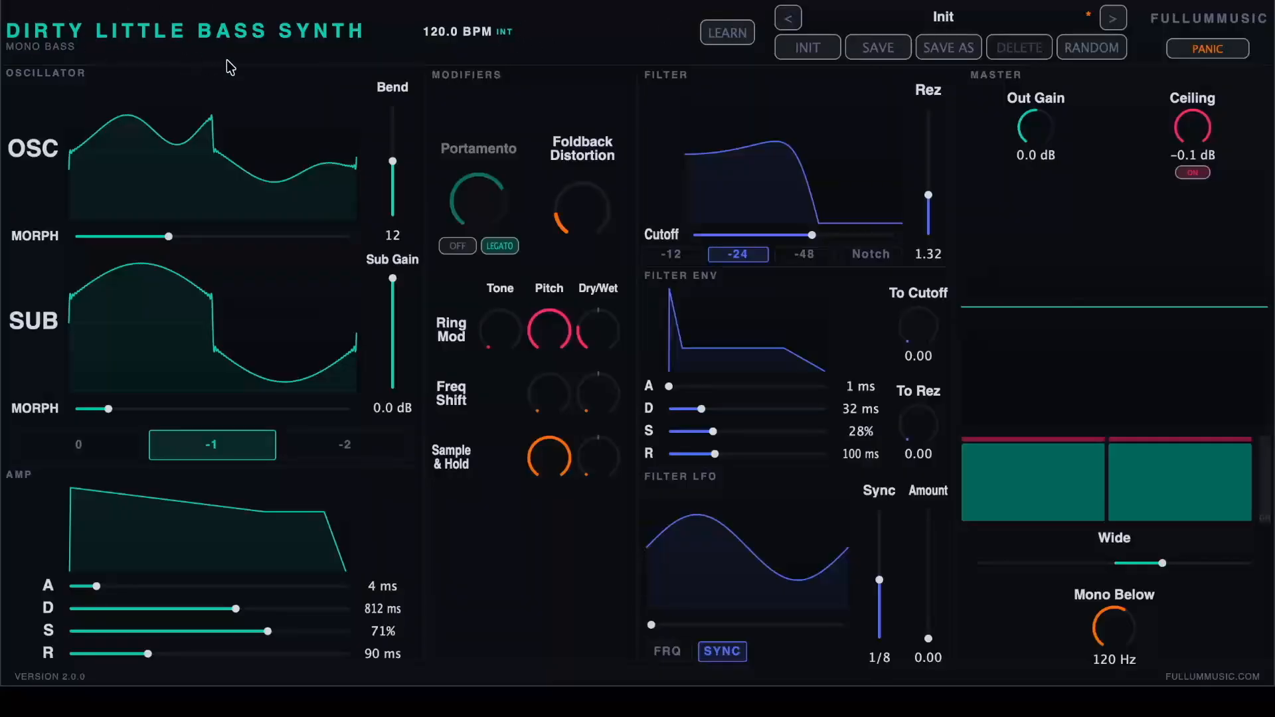
- View the controller mapping of the filter LFO's amount in MIDI learn mode, and leave the mode
{"action": "left_click", "coordinate": [158, 34]}
{"action": "left_click", "coordinate": [715, 45]}
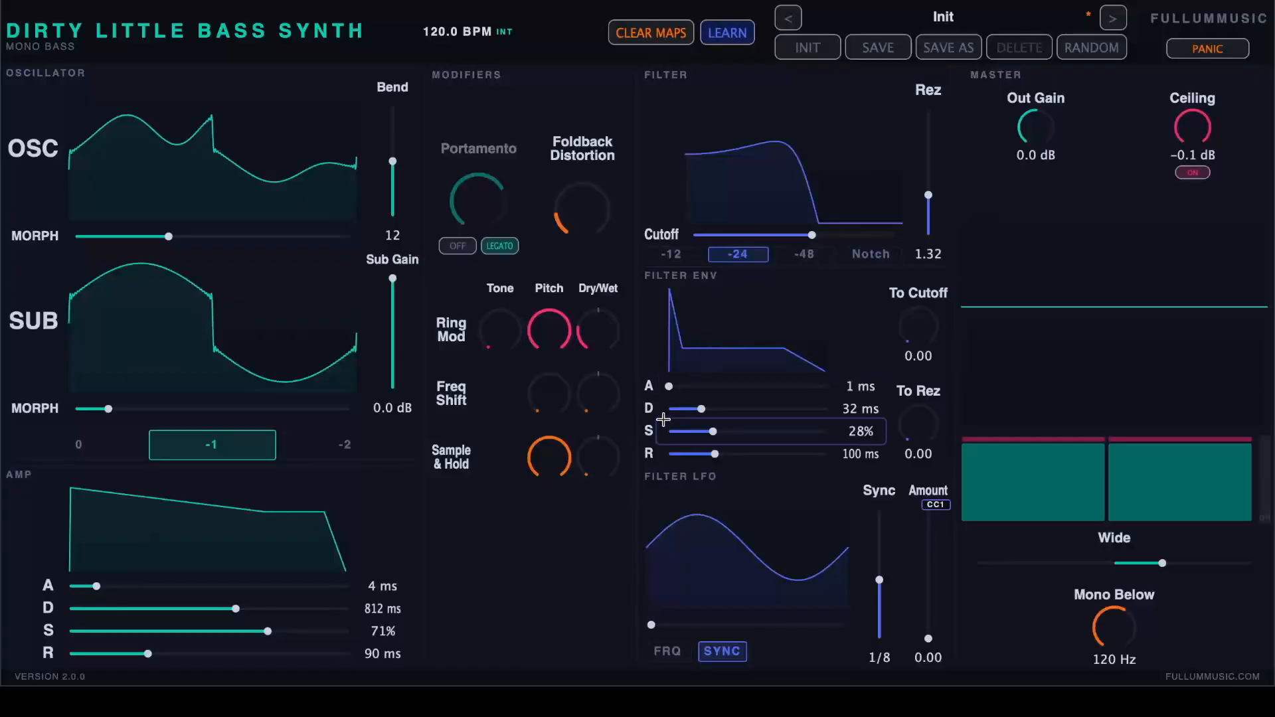
{"action": "left_click", "coordinate": [666, 42]}
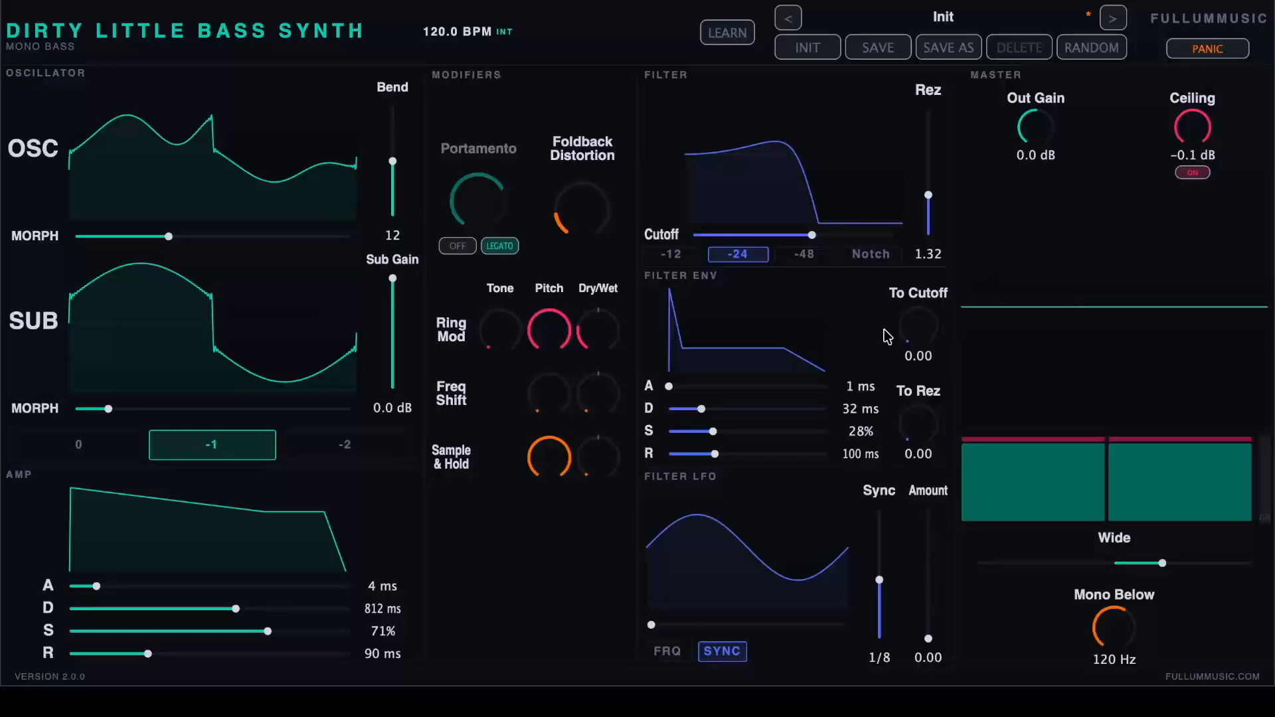
- Map the sub oscillator's morph to CC14 with MIDI learn, and exit learn mode
{"action": "left_click", "coordinate": [748, 31]}
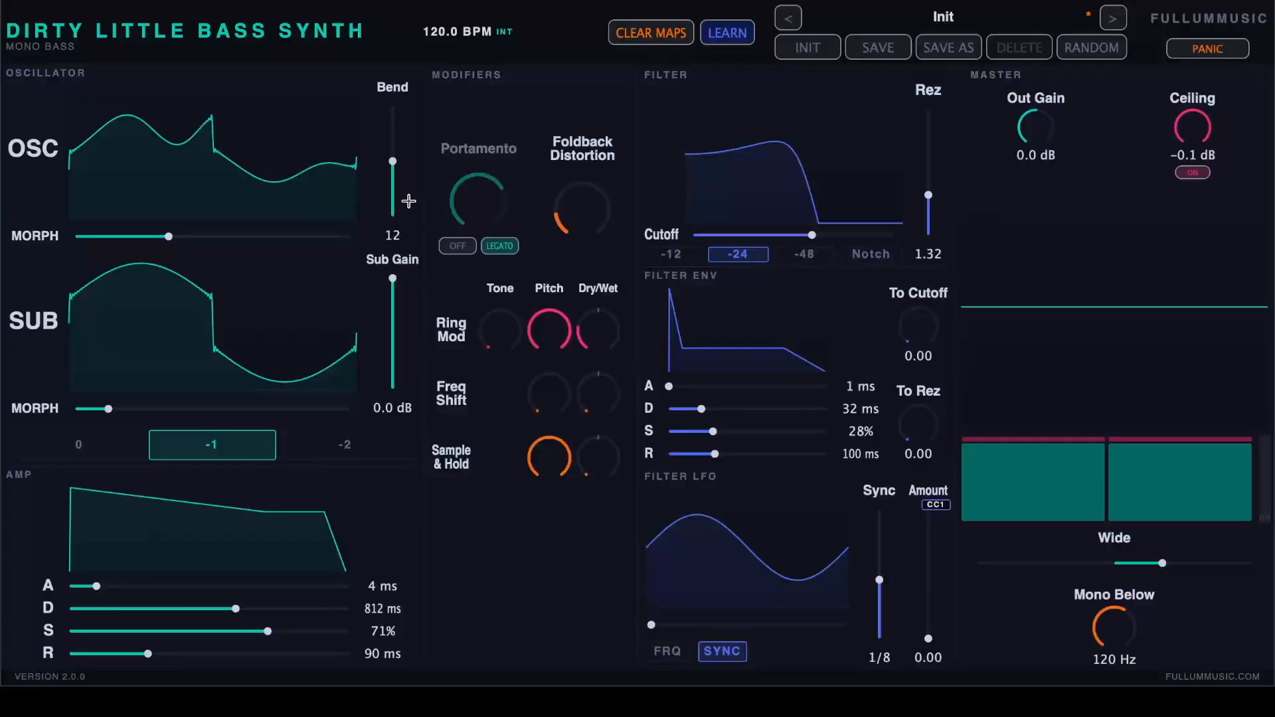
{"action": "left_click", "coordinate": [153, 409]}
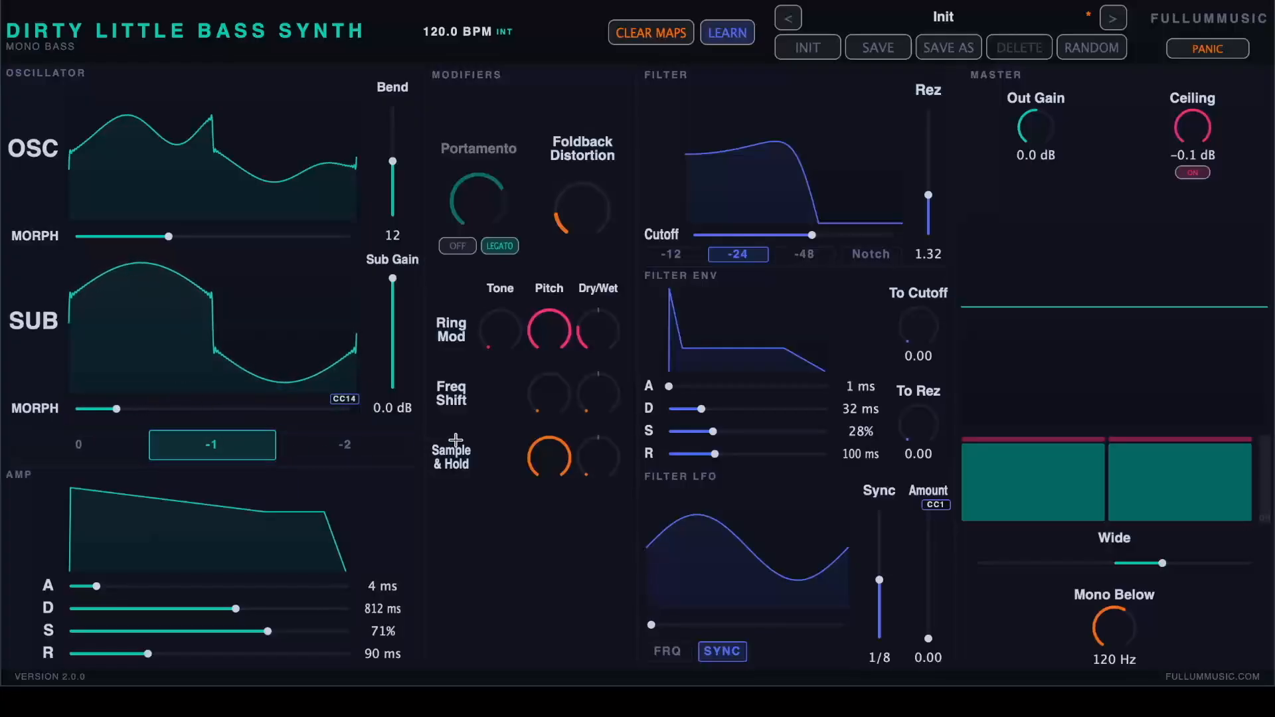
{"action": "left_click", "coordinate": [711, 39]}
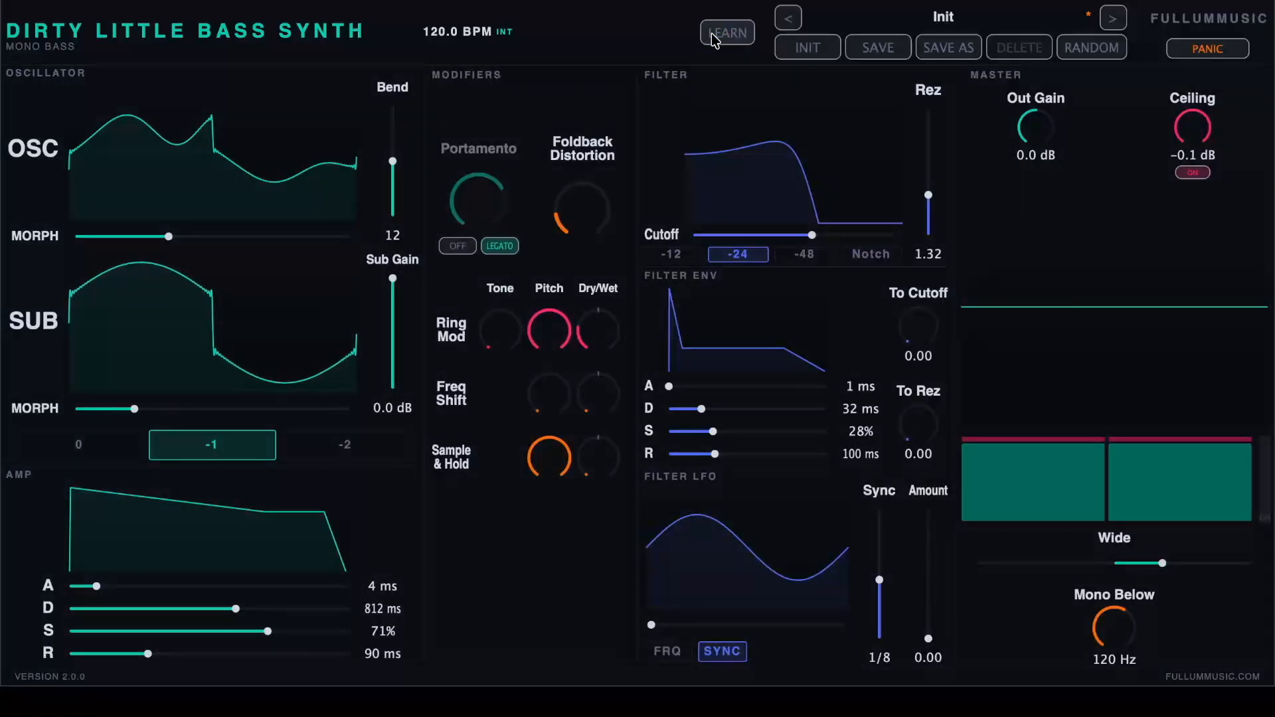
- Check the assigned controller mappings and the option to clear them in MIDI learn mode, and exit it
{"action": "right_click", "coordinate": [191, 27]}
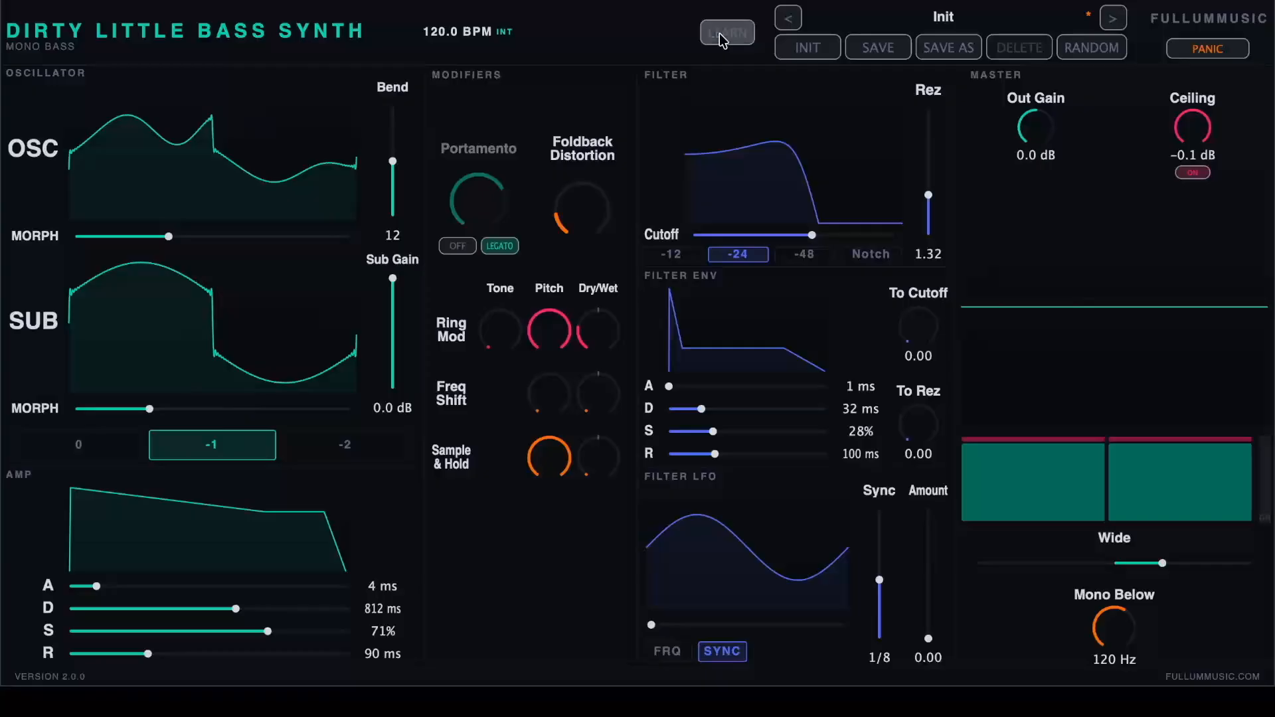
{"action": "left_click", "coordinate": [727, 32]}
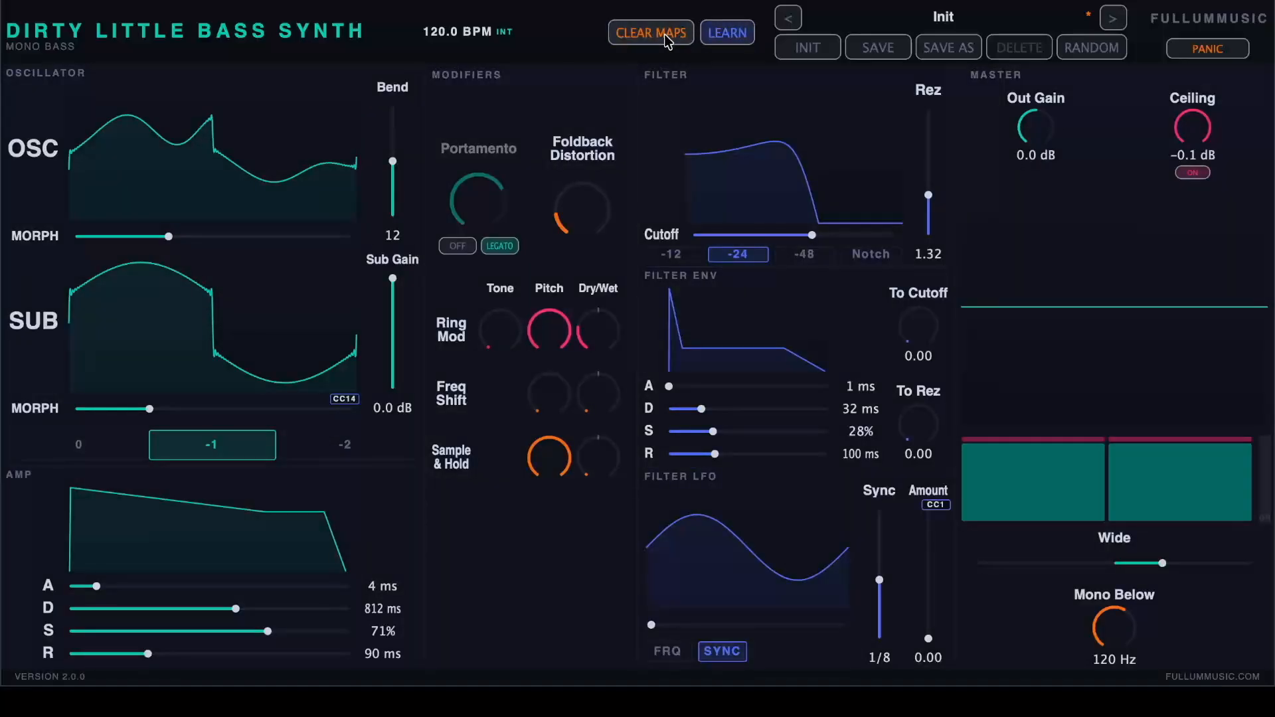
{"action": "left_click", "coordinate": [712, 41]}
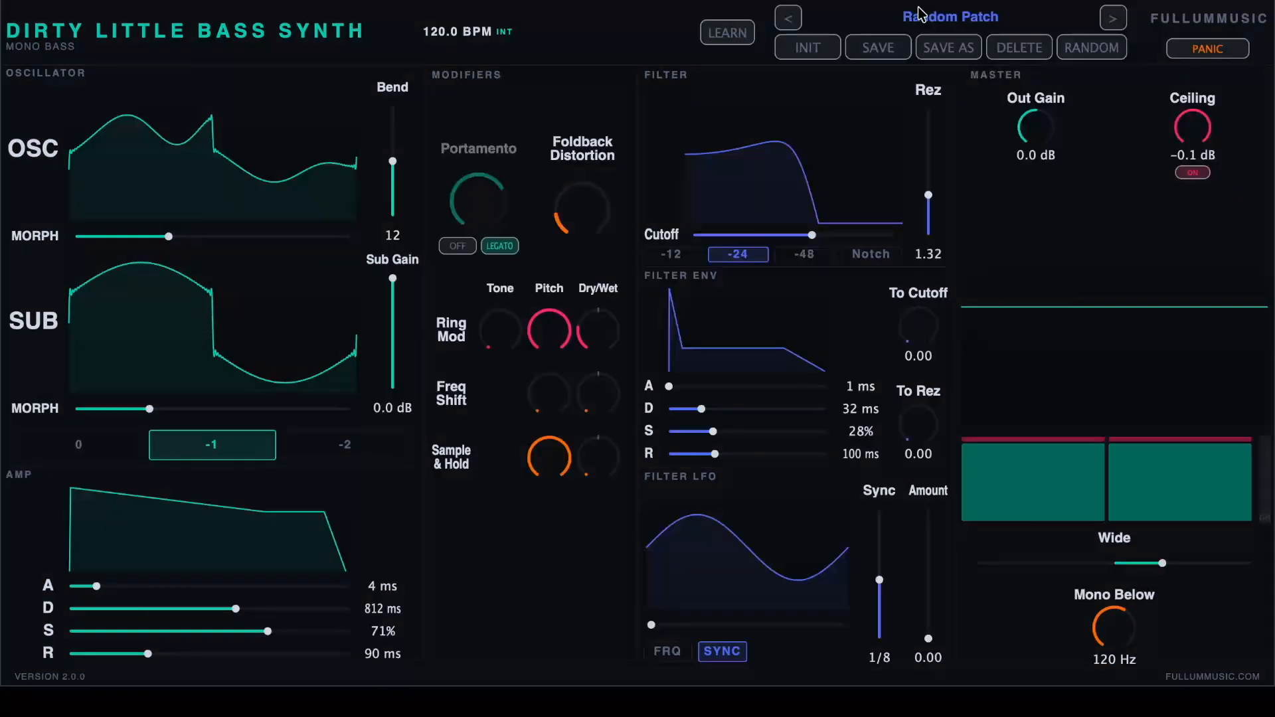
- Load the Shook preset from the preset list, and step backward and forward through the neighbouring presets
{"action": "left_click", "coordinate": [923, 18]}
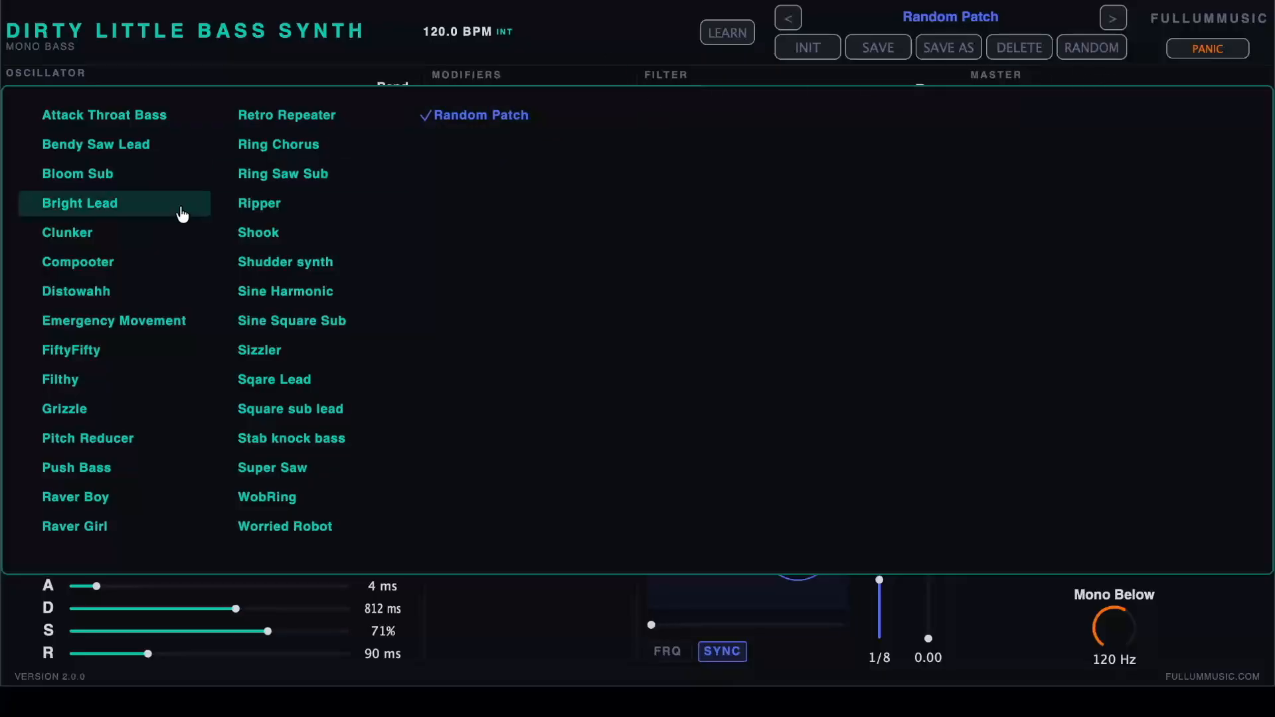
{"action": "left_click", "coordinate": [255, 233]}
{"action": "left_click", "coordinate": [789, 19]}
{"action": "left_click", "coordinate": [789, 18]}
{"action": "left_click", "coordinate": [789, 19]}
{"action": "left_click", "coordinate": [1106, 24]}
{"action": "left_click", "coordinate": [1106, 24]}
{"action": "left_click", "coordinate": [1105, 23]}
- Reset the synth to the Init patch and generate random patches from it
{"action": "left_click", "coordinate": [823, 45]}
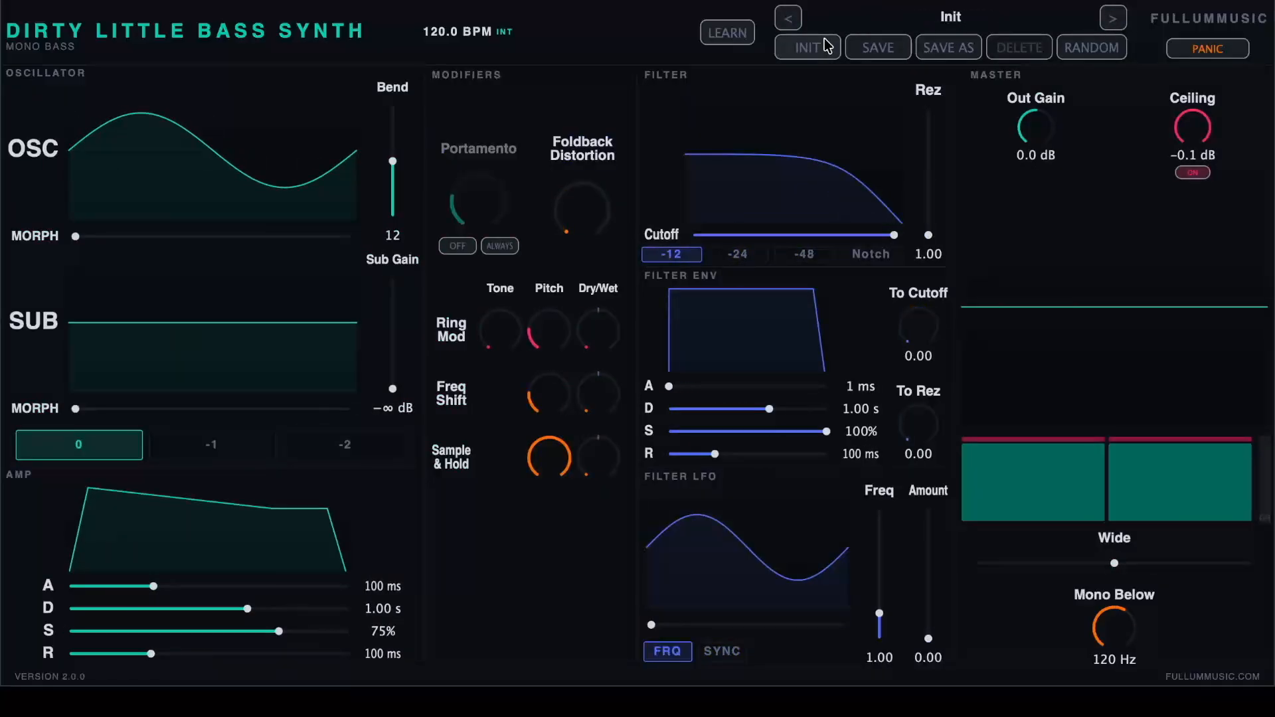
{"action": "left_click", "coordinate": [1114, 46]}
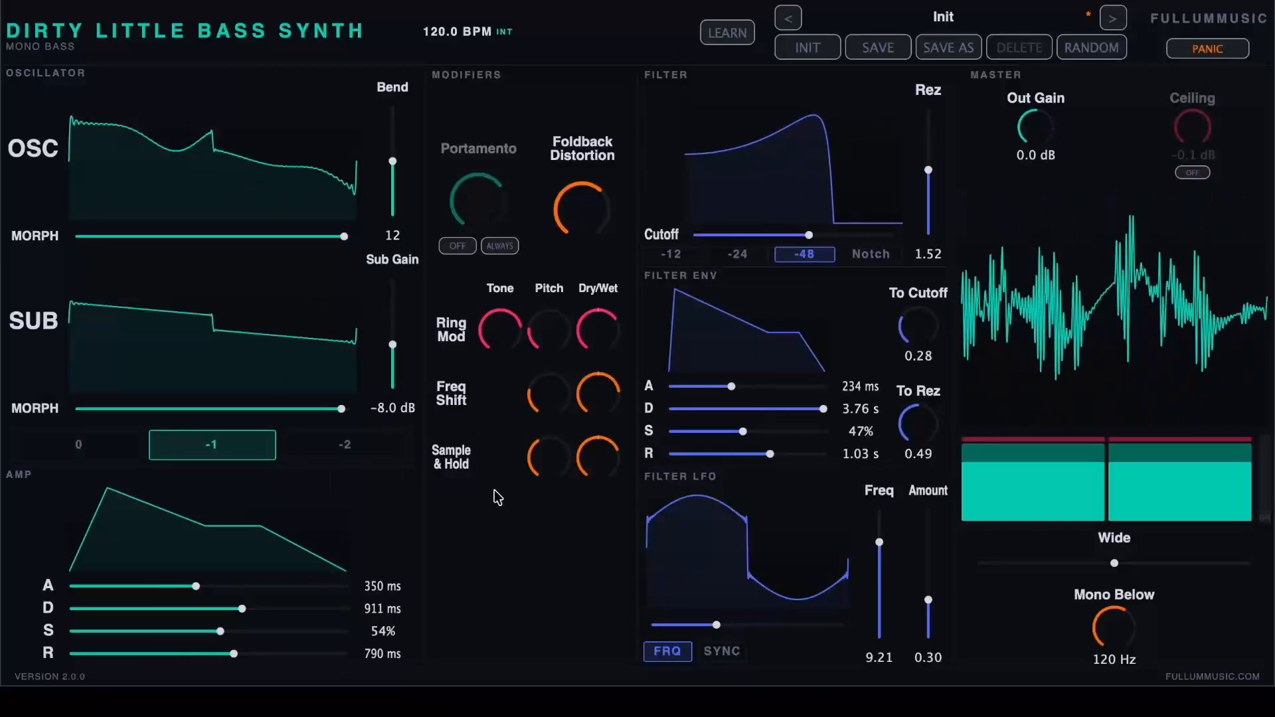
{"action": "left_click", "coordinate": [1070, 50]}
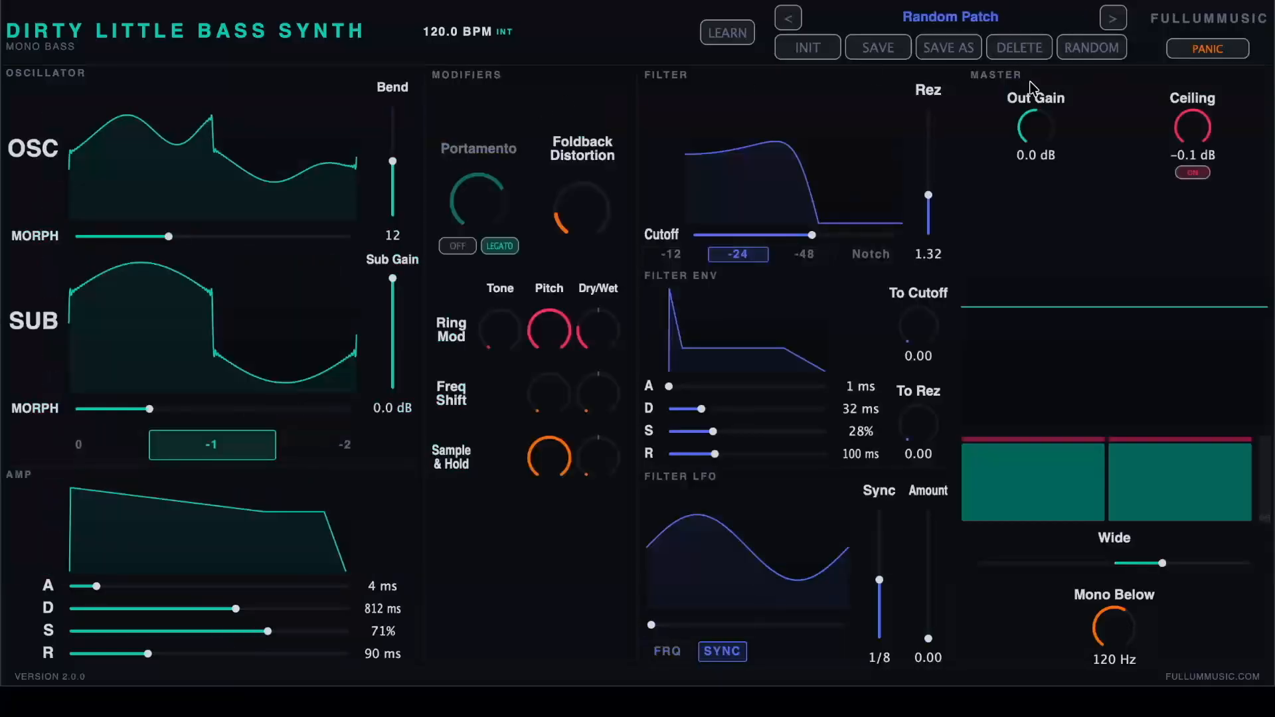
- Delete the user preset "Random Patch" and confirm the deletion
{"action": "left_click", "coordinate": [1019, 47]}
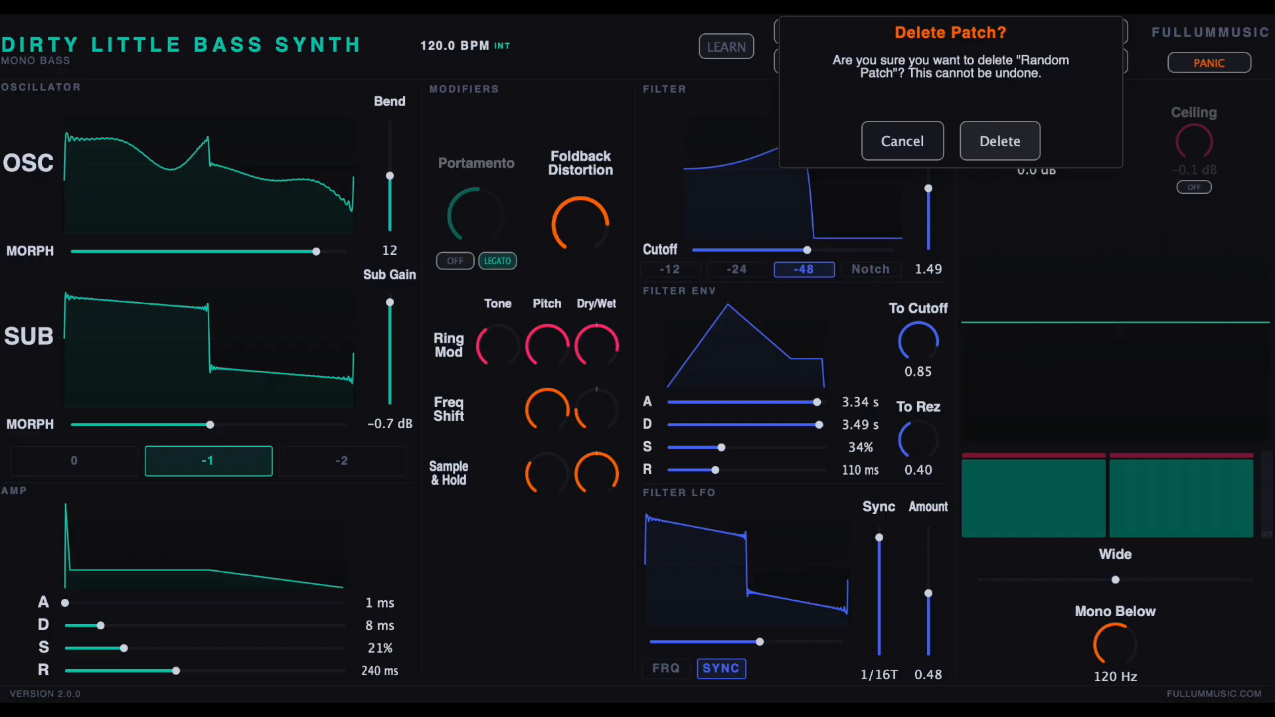
{"action": "left_click", "coordinate": [999, 140]}
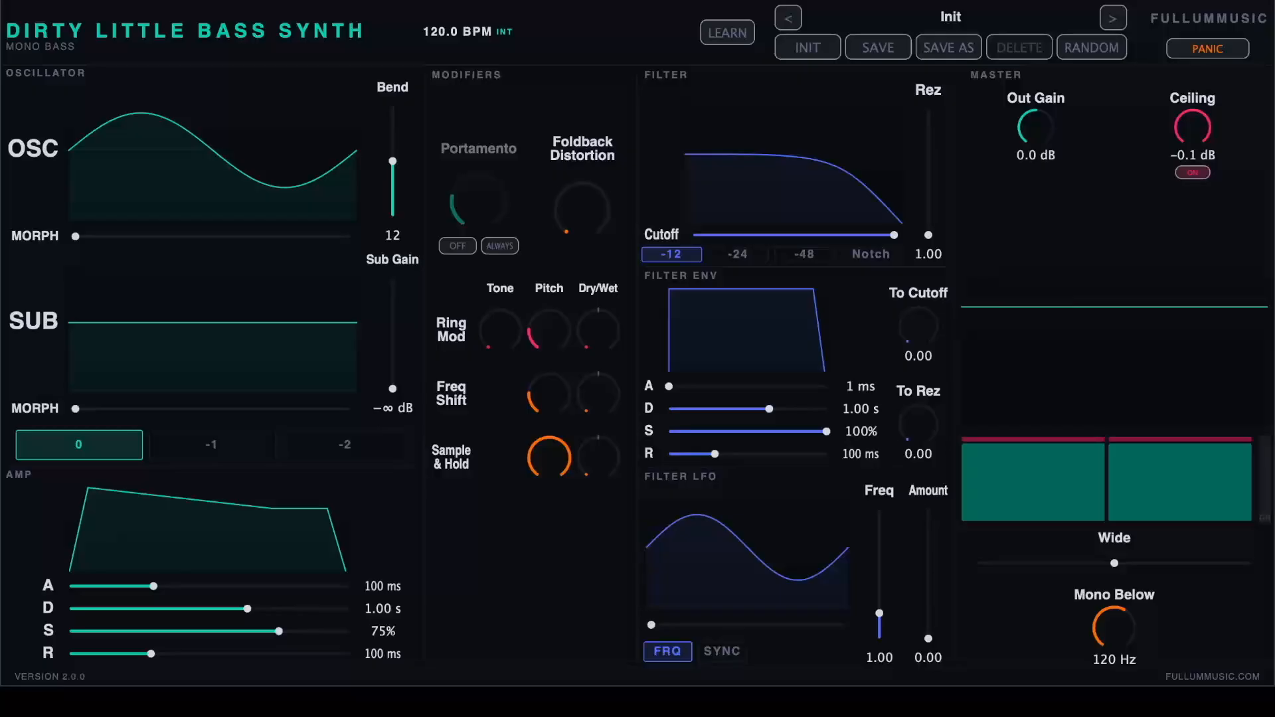
- View the user presets in the preset list, load Shudder synth, and step back through the presets to Ring Chorus
{"action": "left_click_drag", "start_coordinate": [1224, 359], "coordinate": [996, 25]}
{"action": "left_click", "coordinate": [990, 25]}
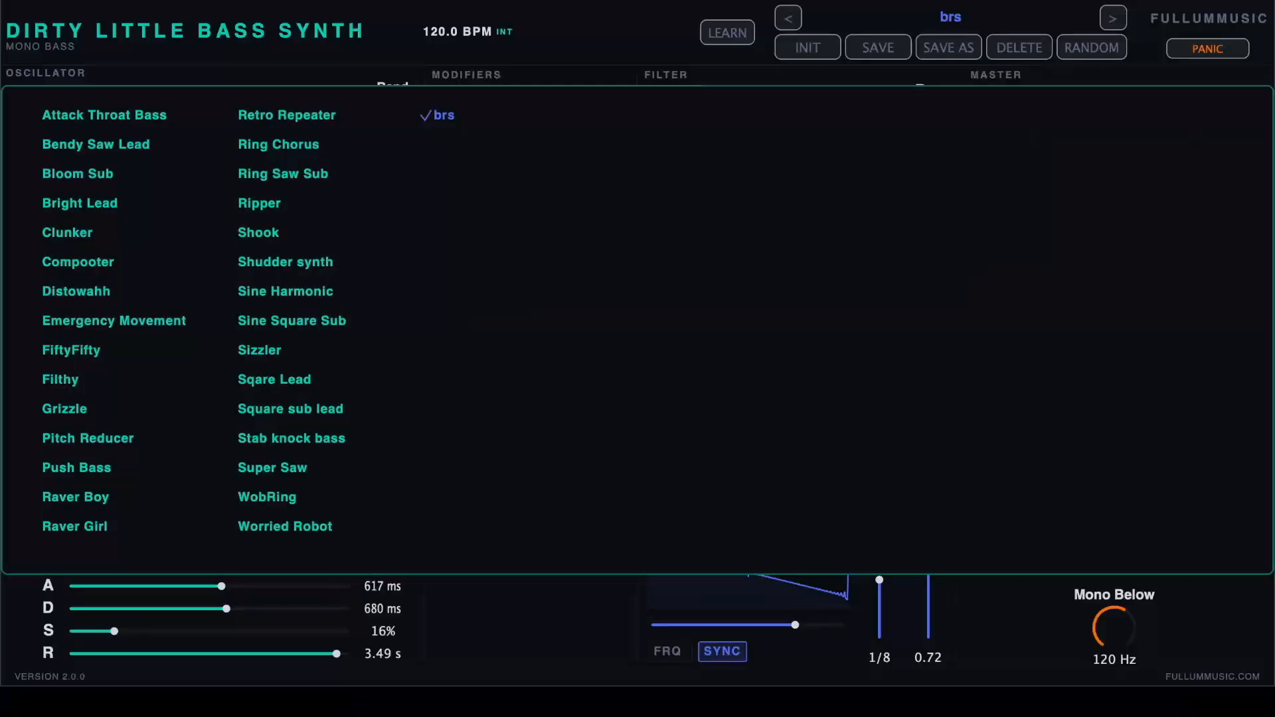
{"action": "left_click", "coordinate": [958, 25]}
{"action": "left_click", "coordinate": [954, 19]}
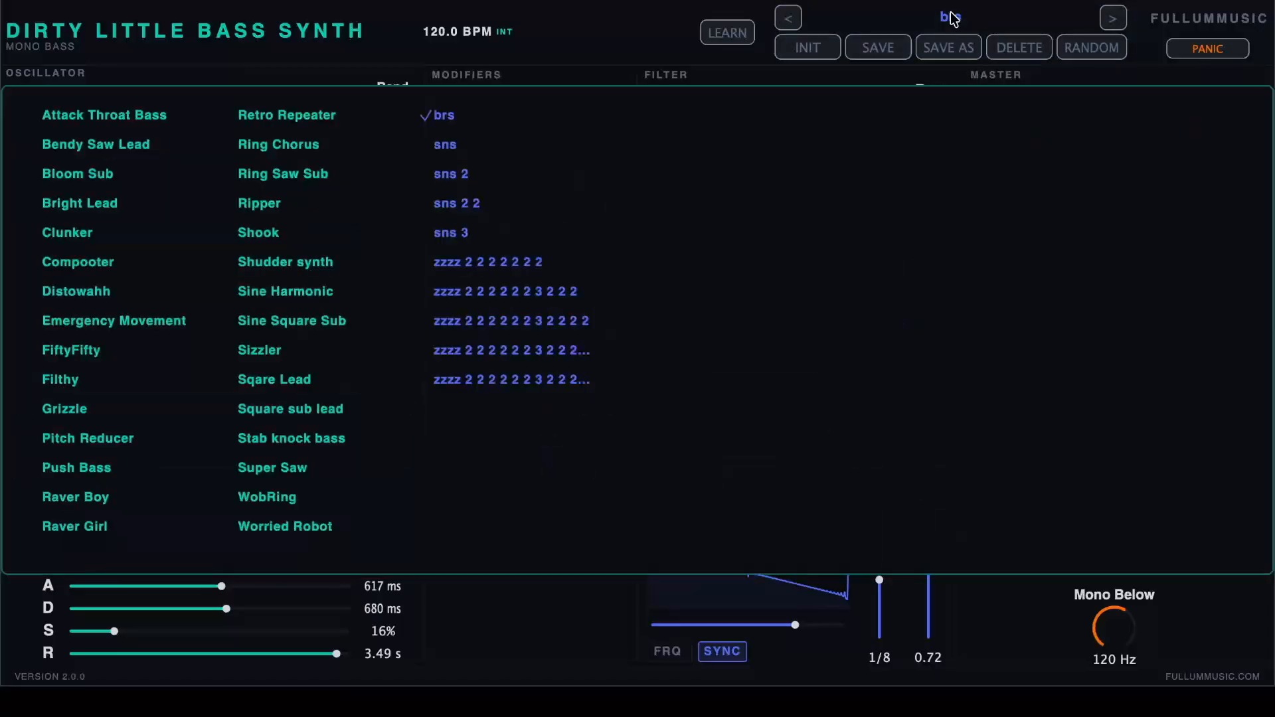
{"action": "left_click", "coordinate": [286, 262]}
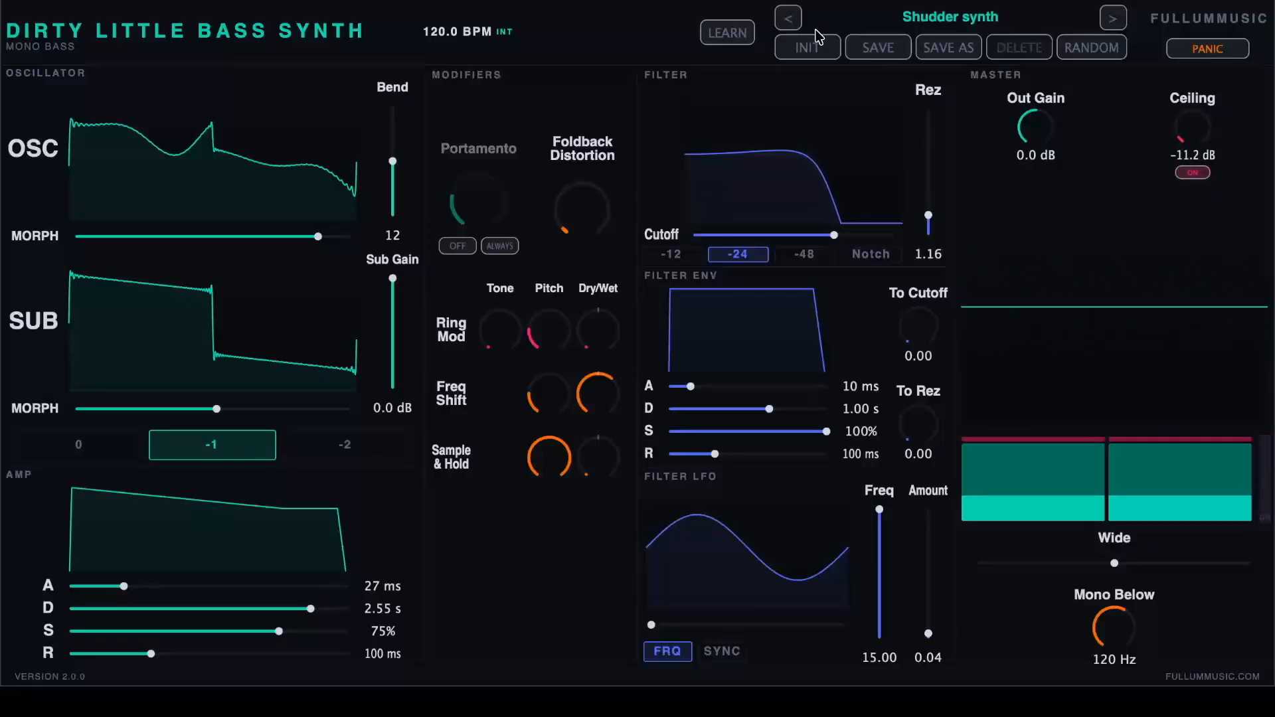
{"action": "left_click", "coordinate": [790, 20]}
{"action": "left_click", "coordinate": [790, 20]}
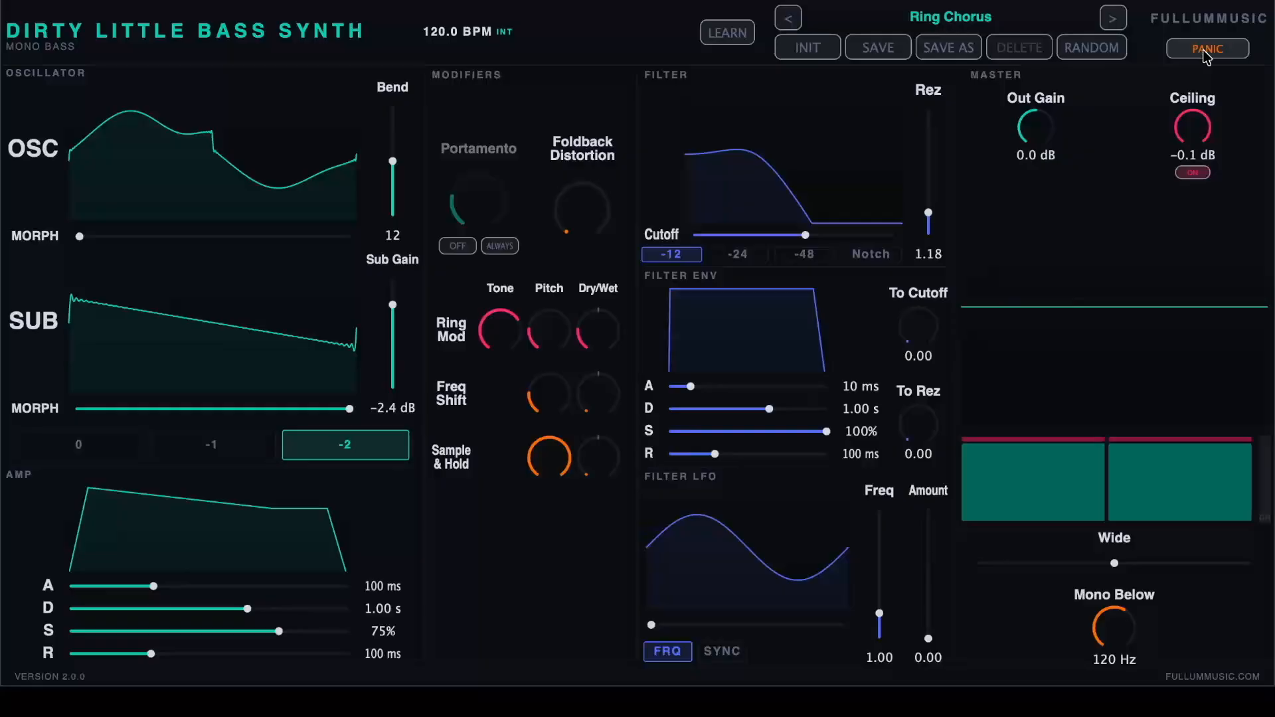
- Stop all sounding notes with the Panic function several times
{"action": "left_click", "coordinate": [1200, 43]}
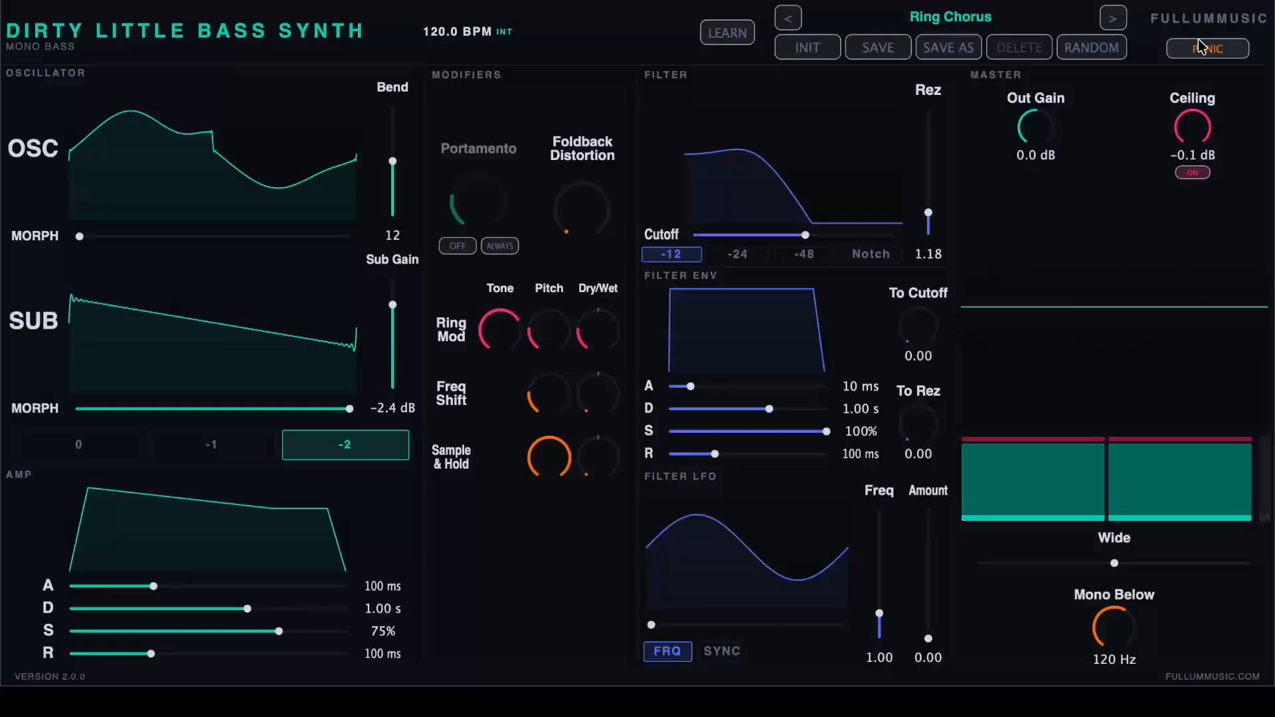
{"action": "left_click", "coordinate": [1198, 41]}
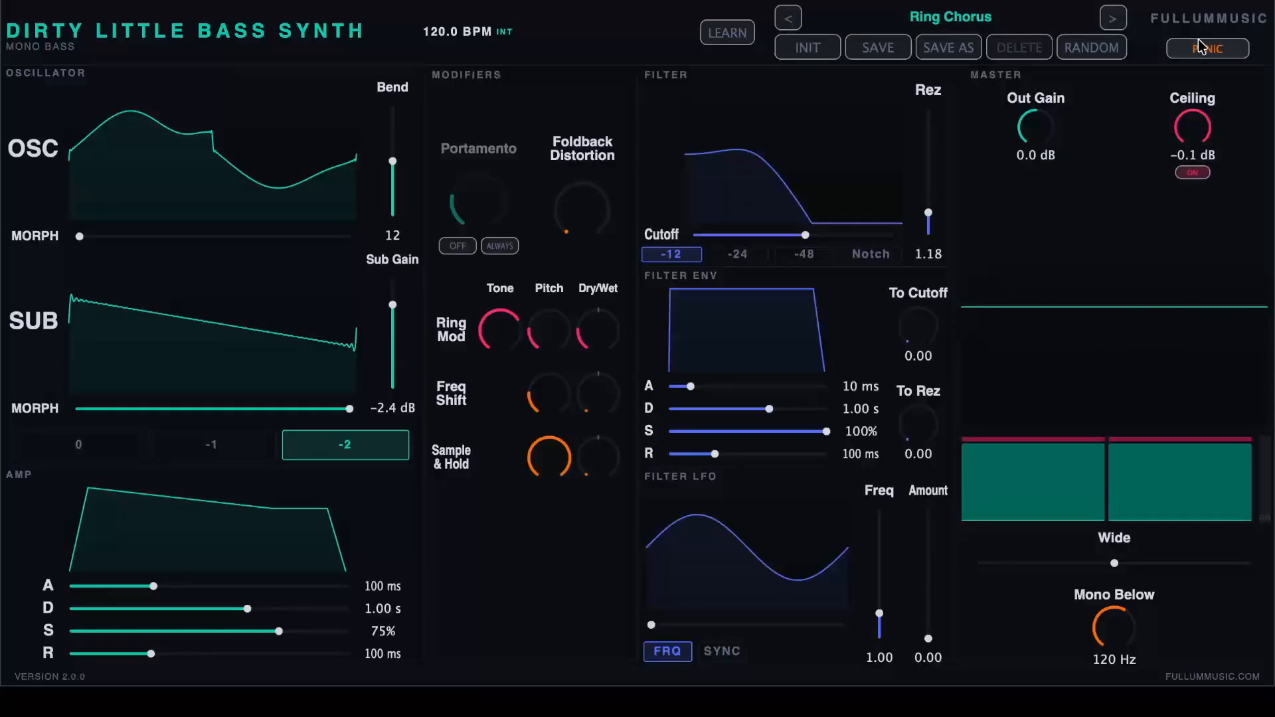
{"action": "left_click", "coordinate": [1199, 45]}
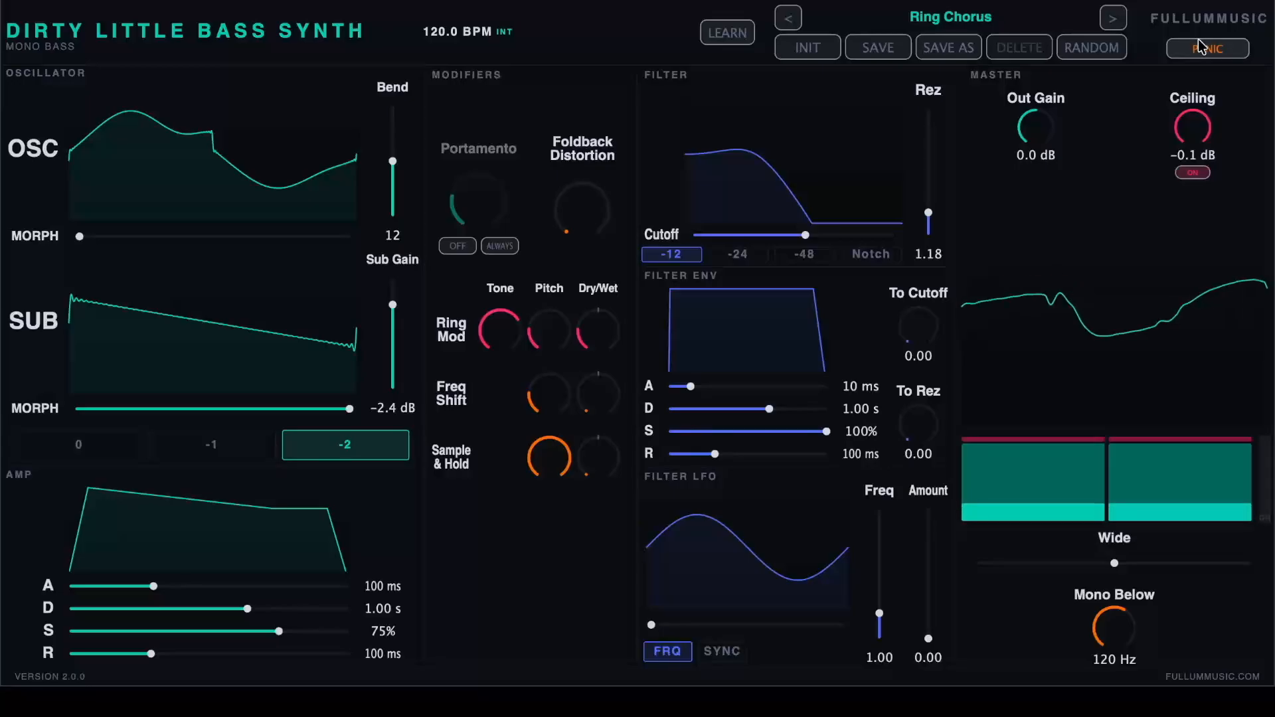